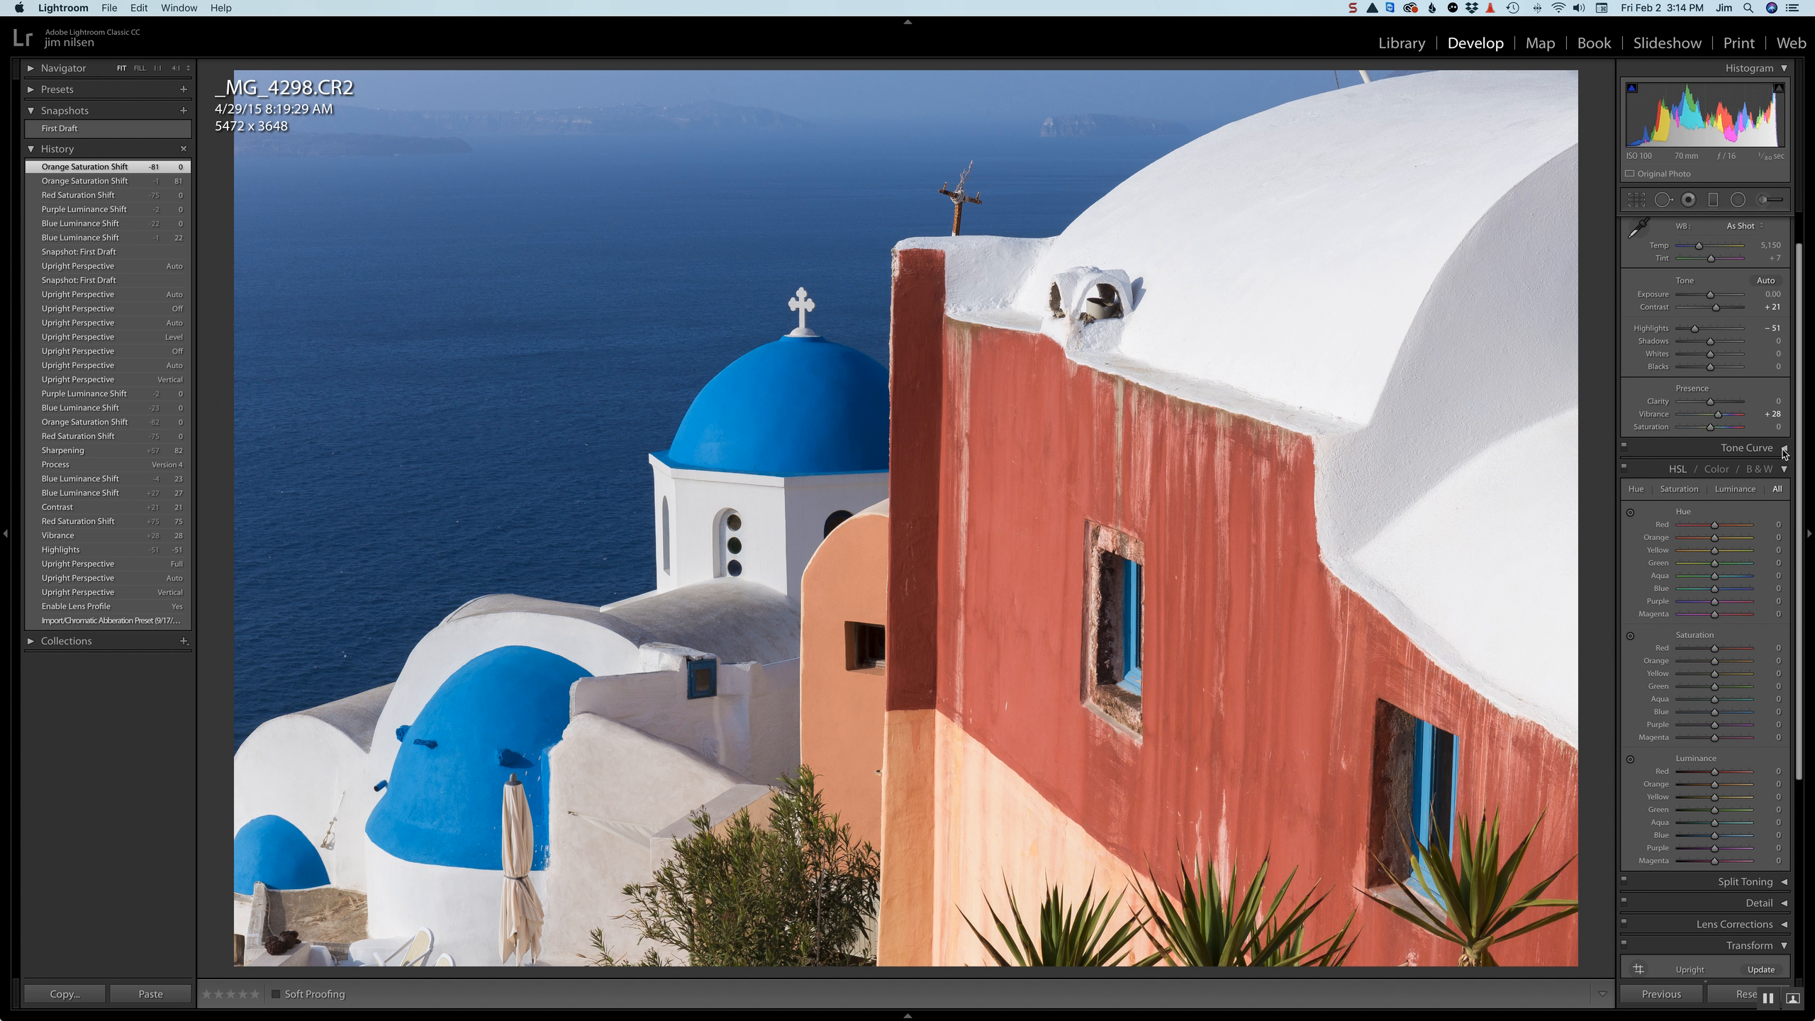
# Lower the red wall's saturation with the Targeted Adjustment tool to Red -60 and Orange -41
pyautogui.scroll(-4, 1794, 514)
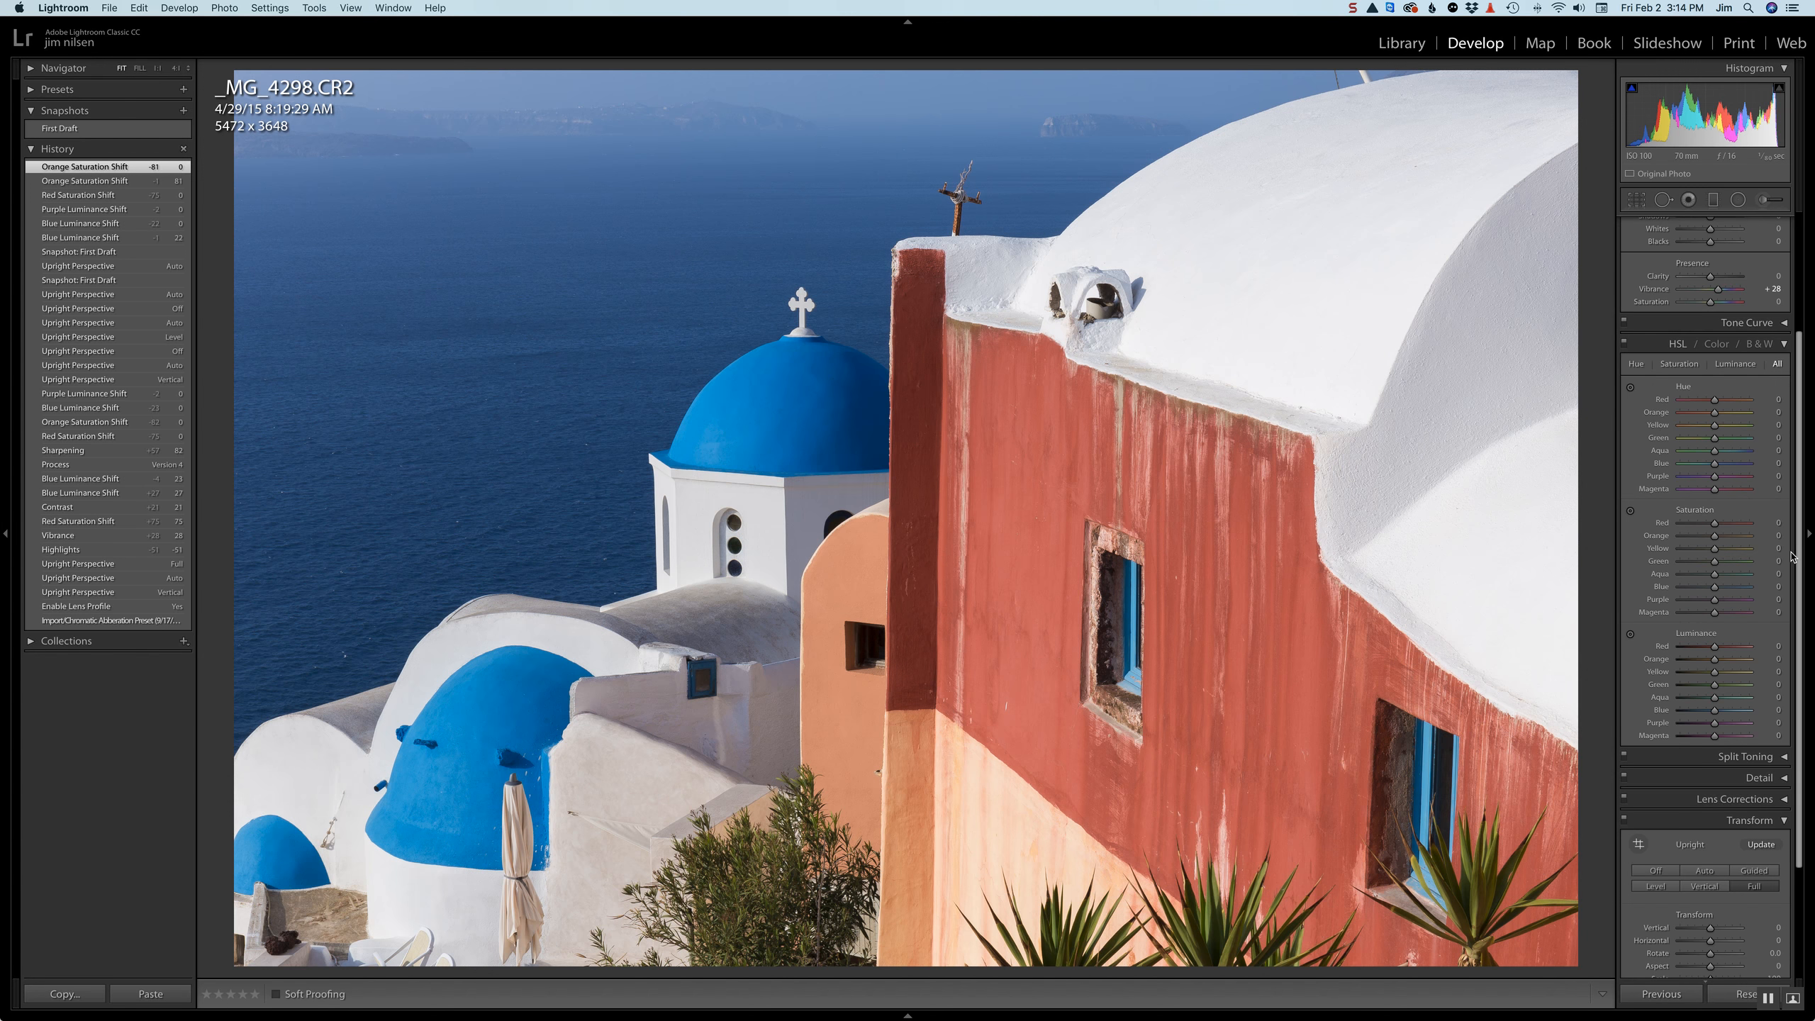
pyautogui.scroll(1, 1793, 554)
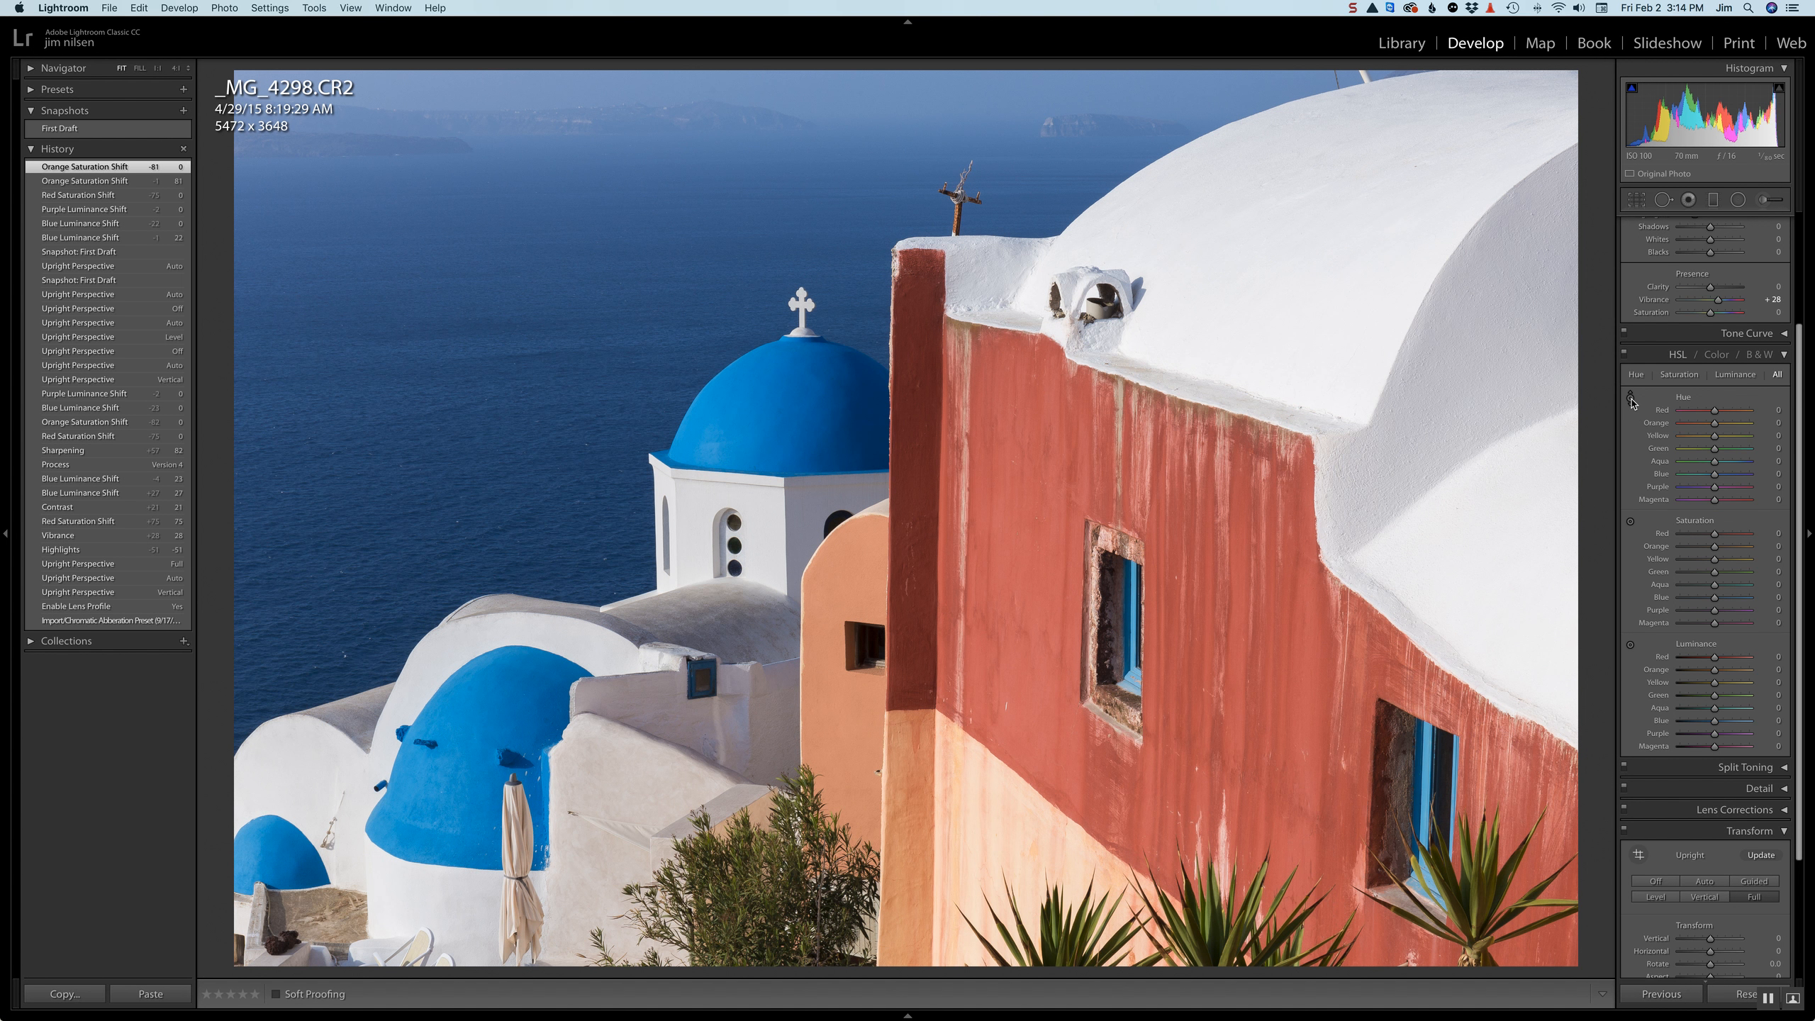
pyautogui.click(1632, 527)
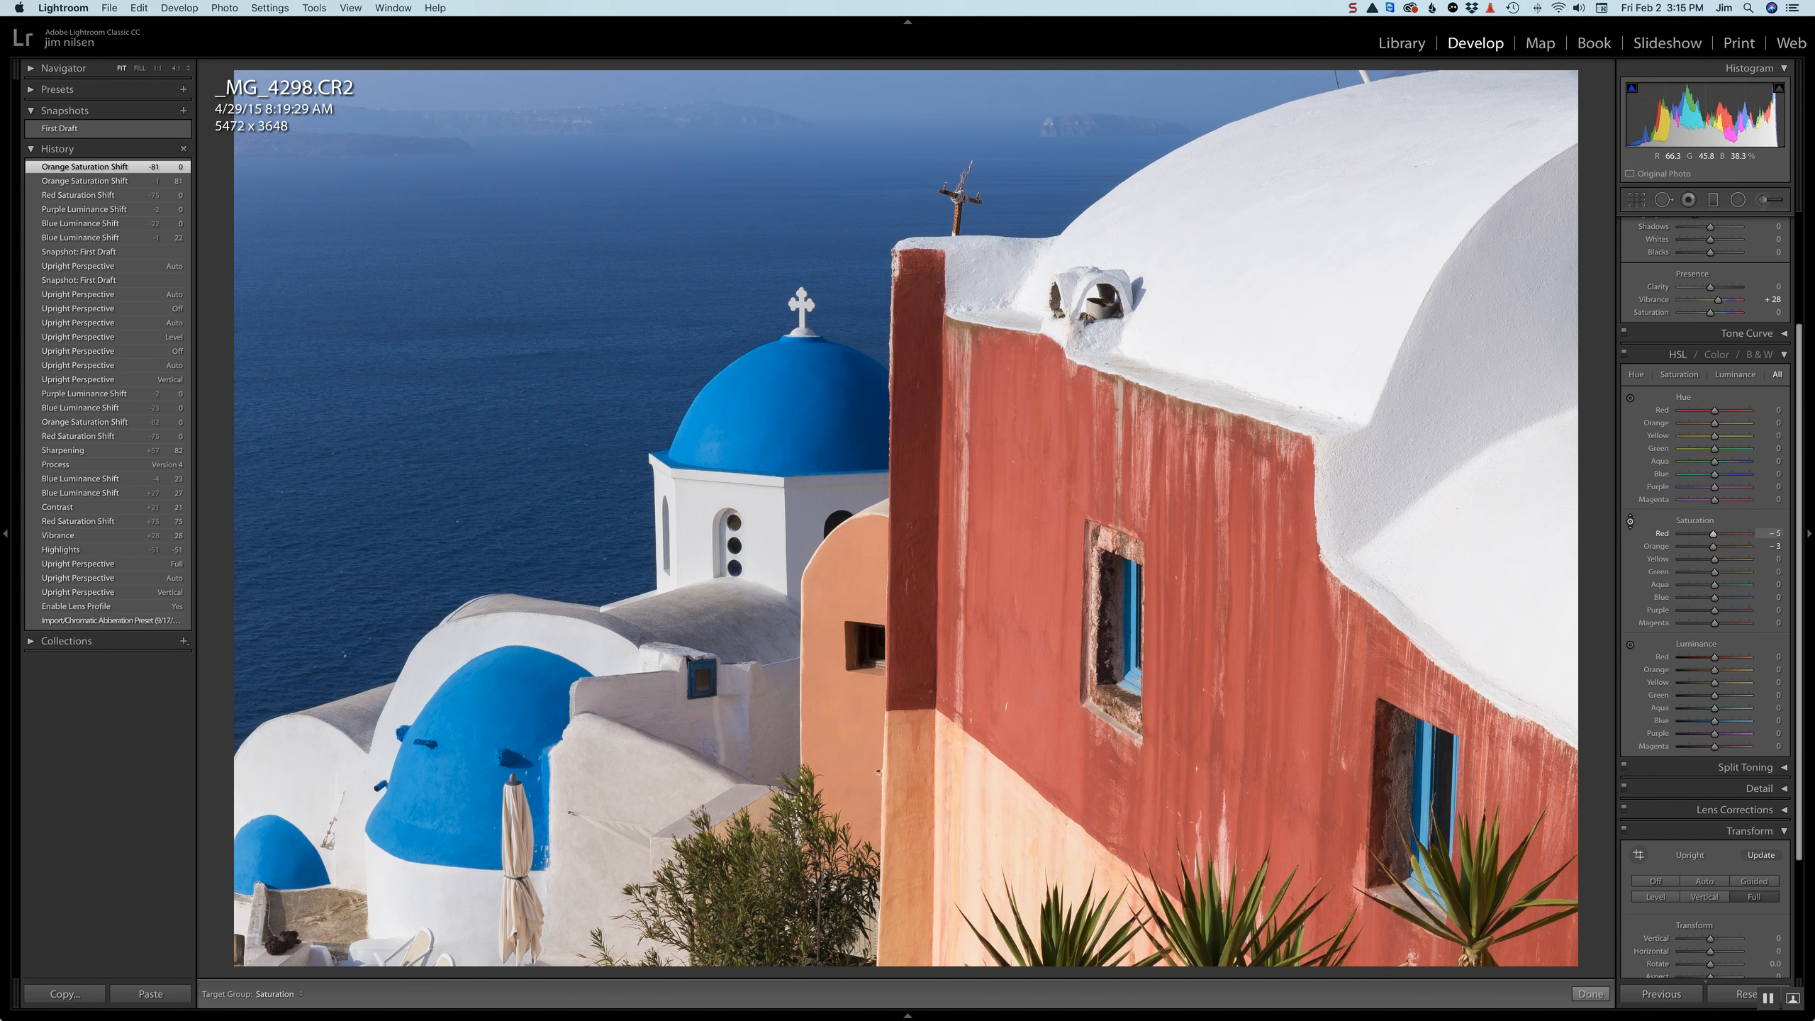
pyautogui.moveTo(1215, 529); pyautogui.dragTo(1215, 546)
pyautogui.moveTo(1029, 515); pyautogui.dragTo(1029, 515)
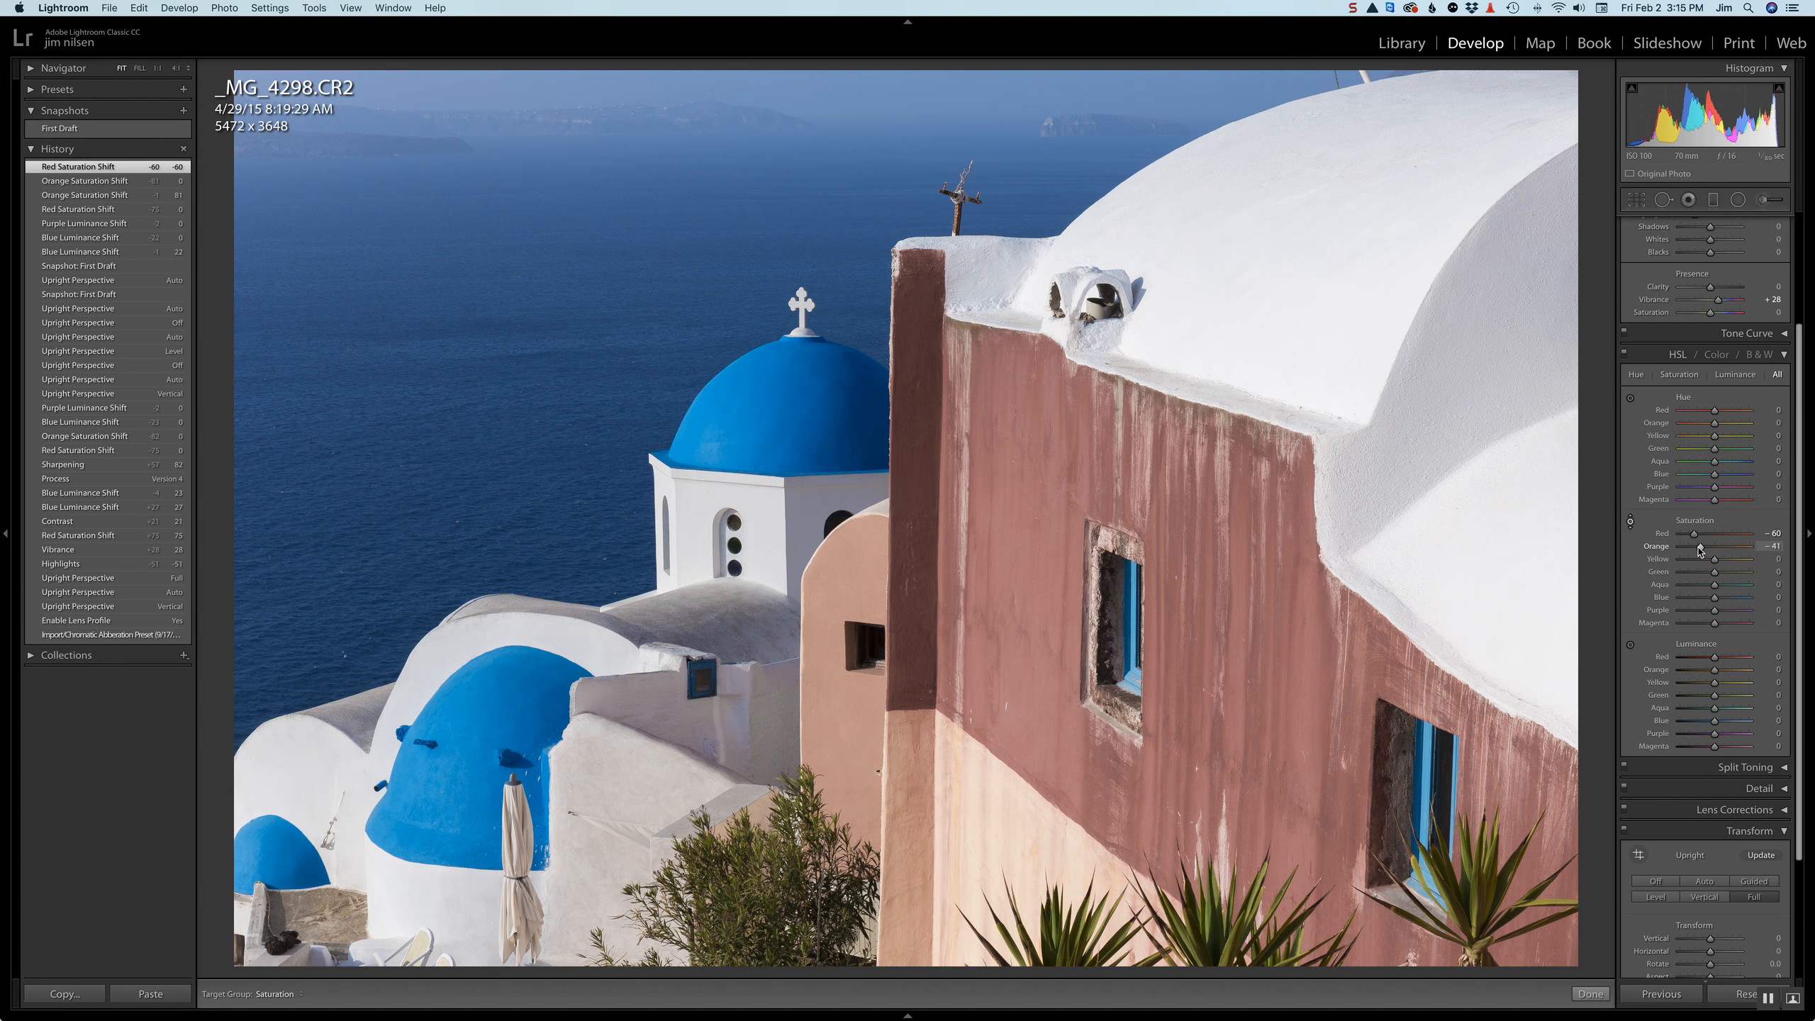
pyautogui.click(1630, 521)
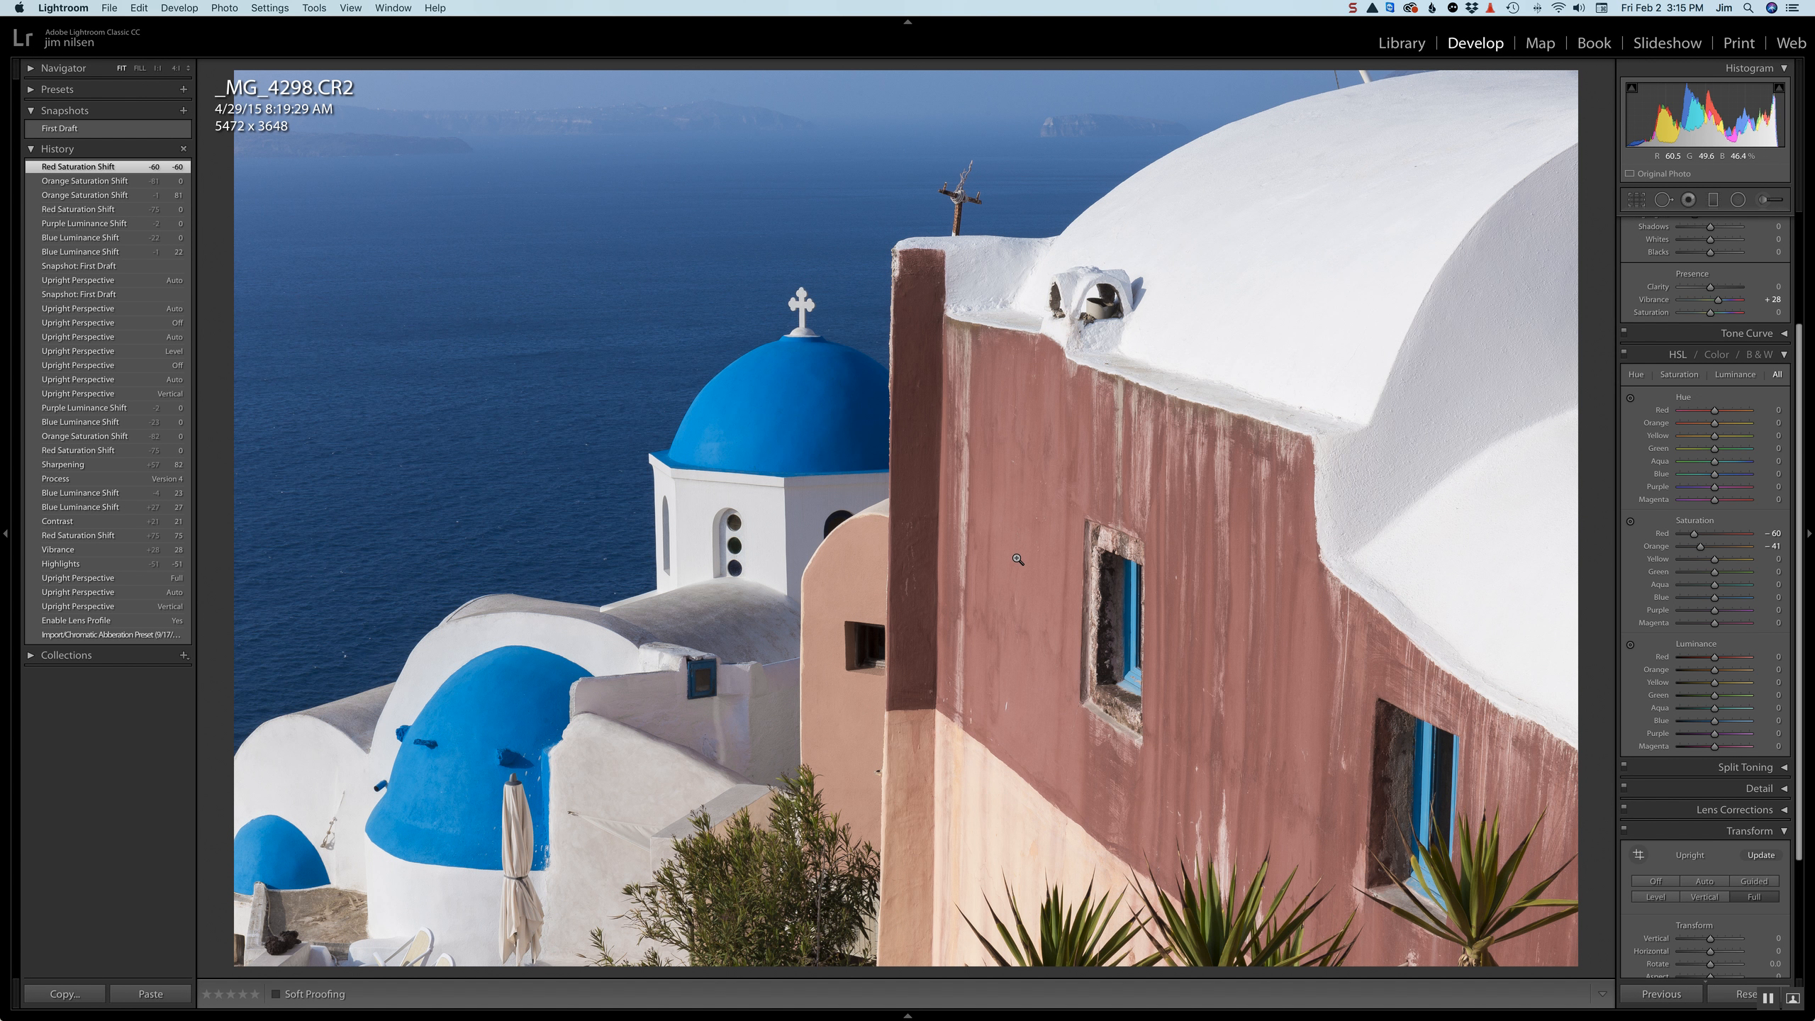
# Raise the red wall's saturation with the Targeted Adjustment tool to Red +68 and Orange +74
pyautogui.click(1630, 521)
pyautogui.moveTo(1024, 554); pyautogui.dragTo(1024, 458)
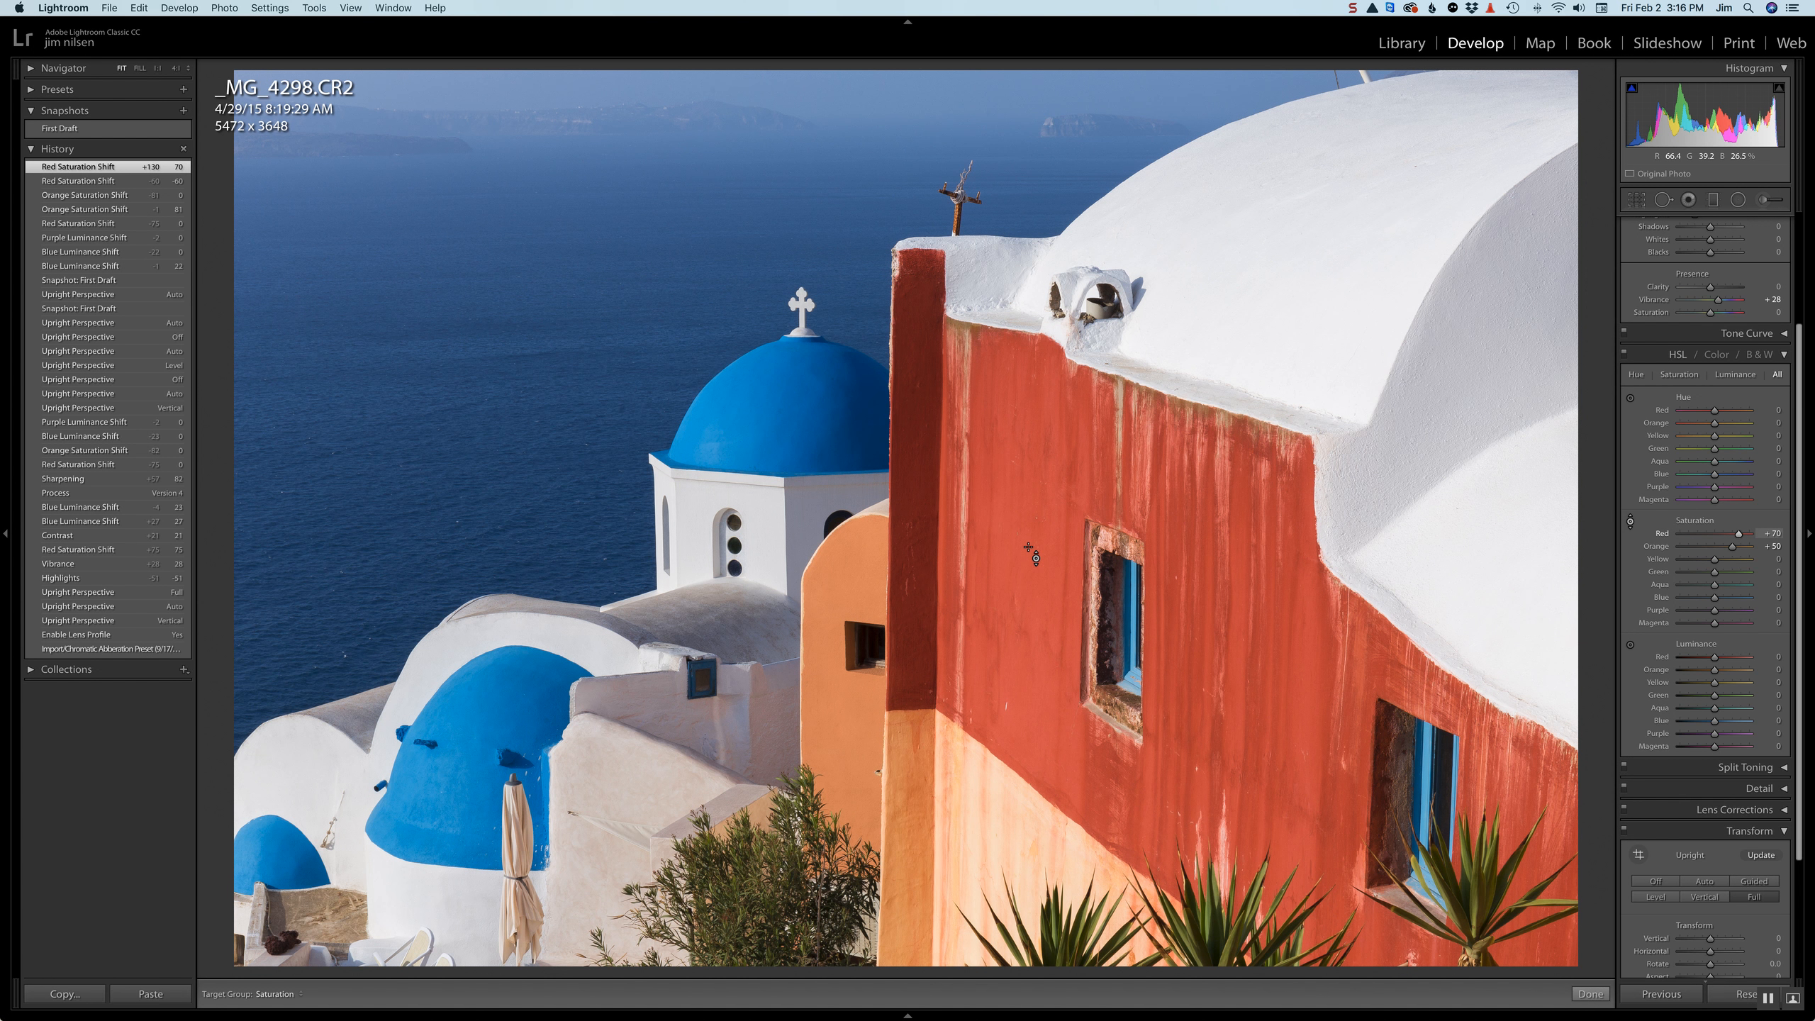
pyautogui.moveTo(1022, 514); pyautogui.dragTo(1022, 583)
pyautogui.moveTo(1022, 511)
pyautogui.mouseDown()
pyautogui.moveTo(1022, 571)
pyautogui.moveTo(1022, 511)
pyautogui.mouseUp()
pyautogui.moveTo(1022, 512); pyautogui.dragTo(1025, 562)
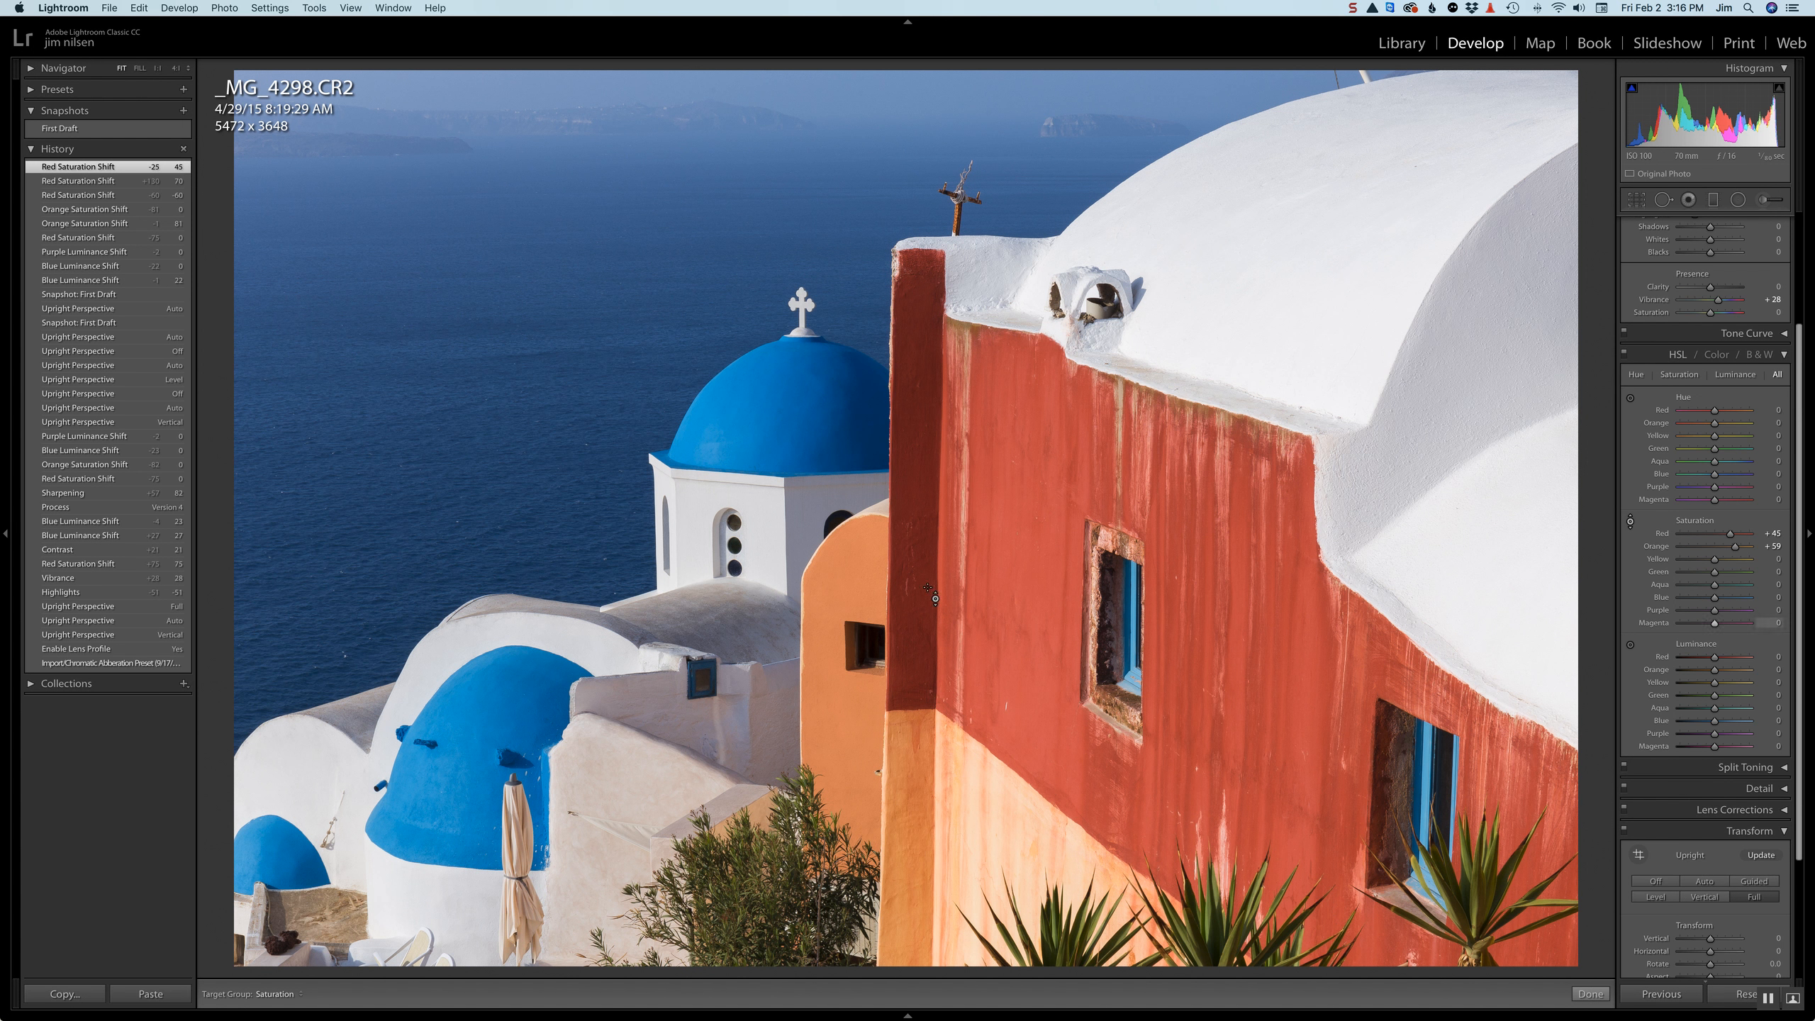
pyautogui.moveTo(1002, 599); pyautogui.dragTo(1002, 583)
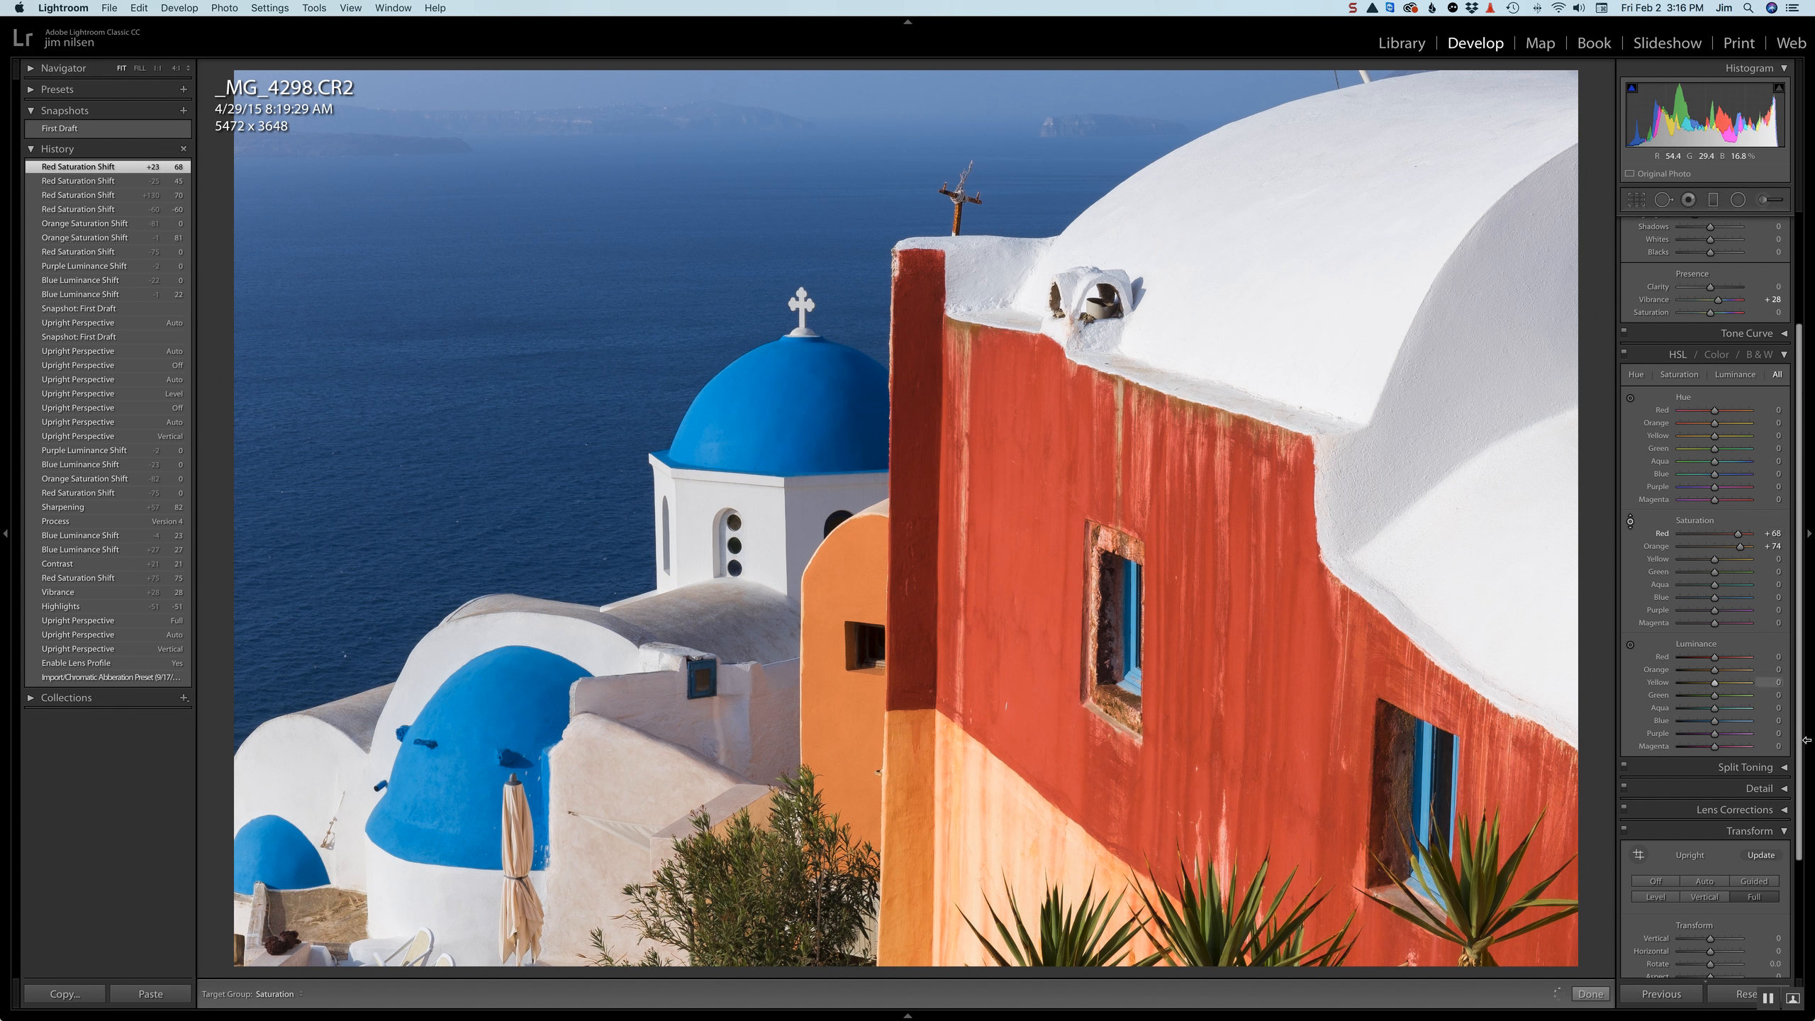
# Brighten the red wall with targeted luminance adjustments to Red +24 and Orange +17, and finish the adjustment
pyautogui.click(1630, 646)
pyautogui.moveTo(1057, 610); pyautogui.dragTo(1058, 641)
pyautogui.moveTo(1016, 515); pyautogui.dragTo(1016, 500)
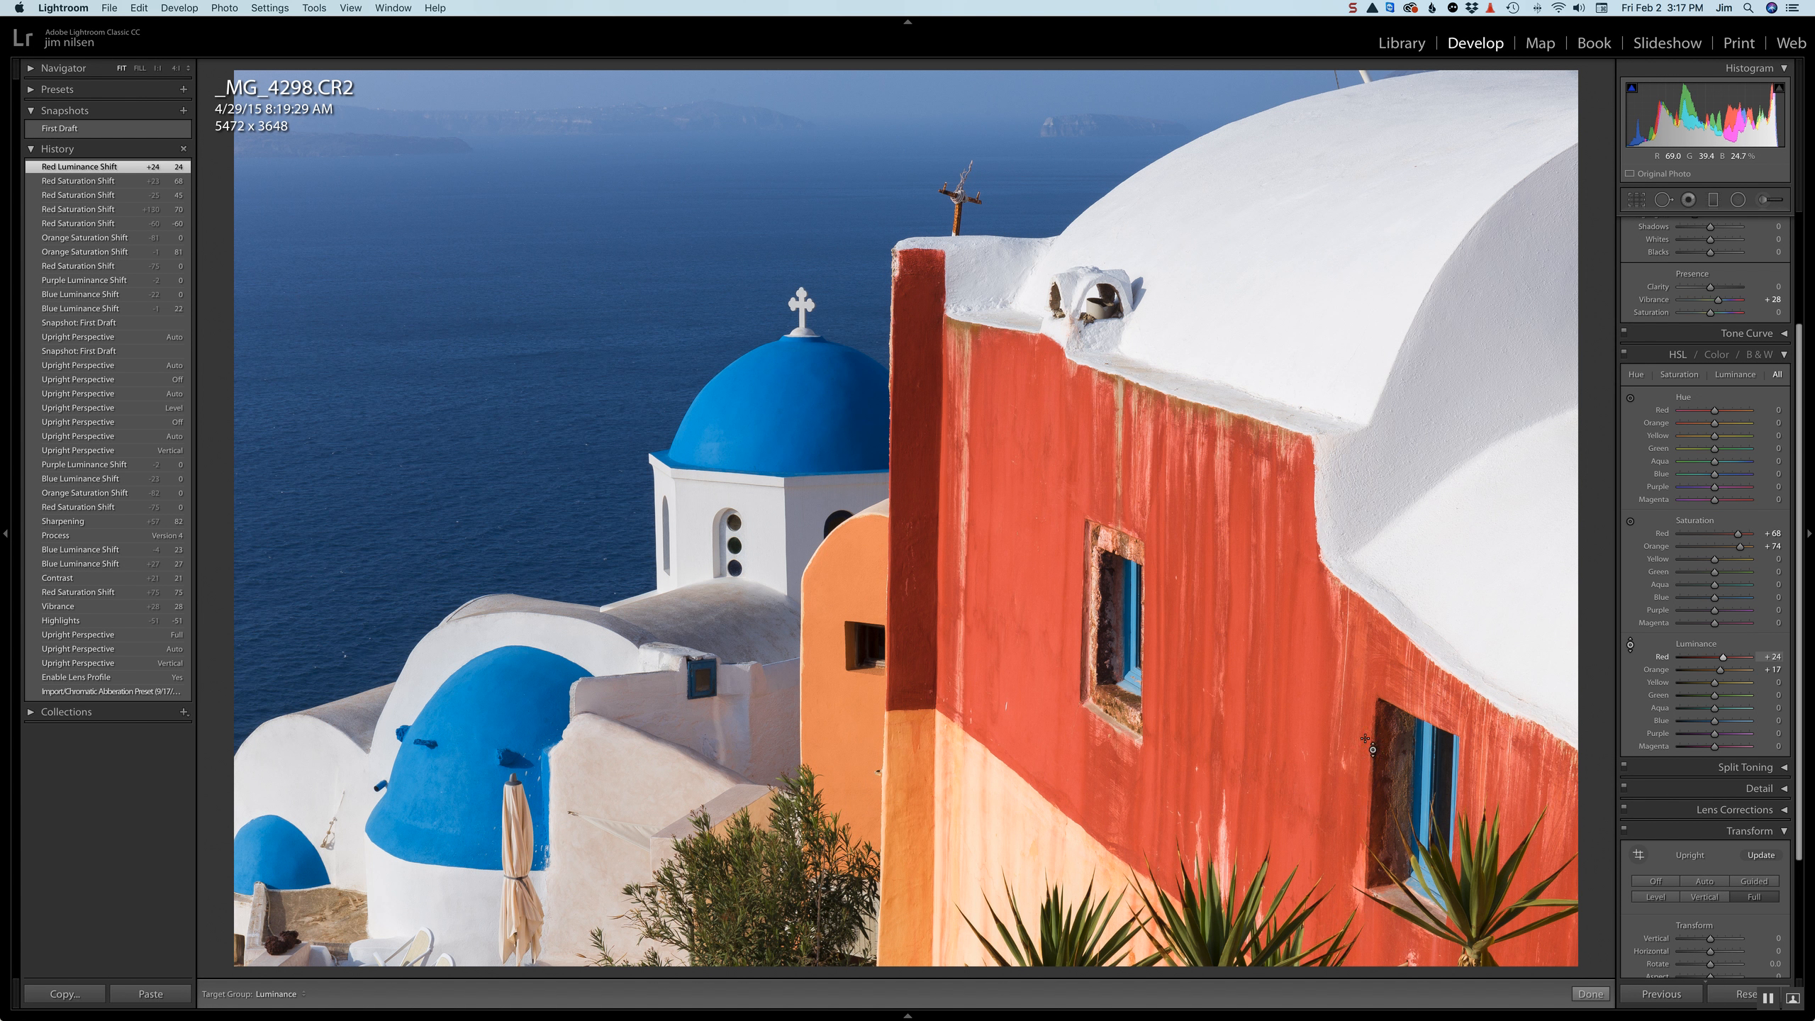
pyautogui.click(1592, 995)
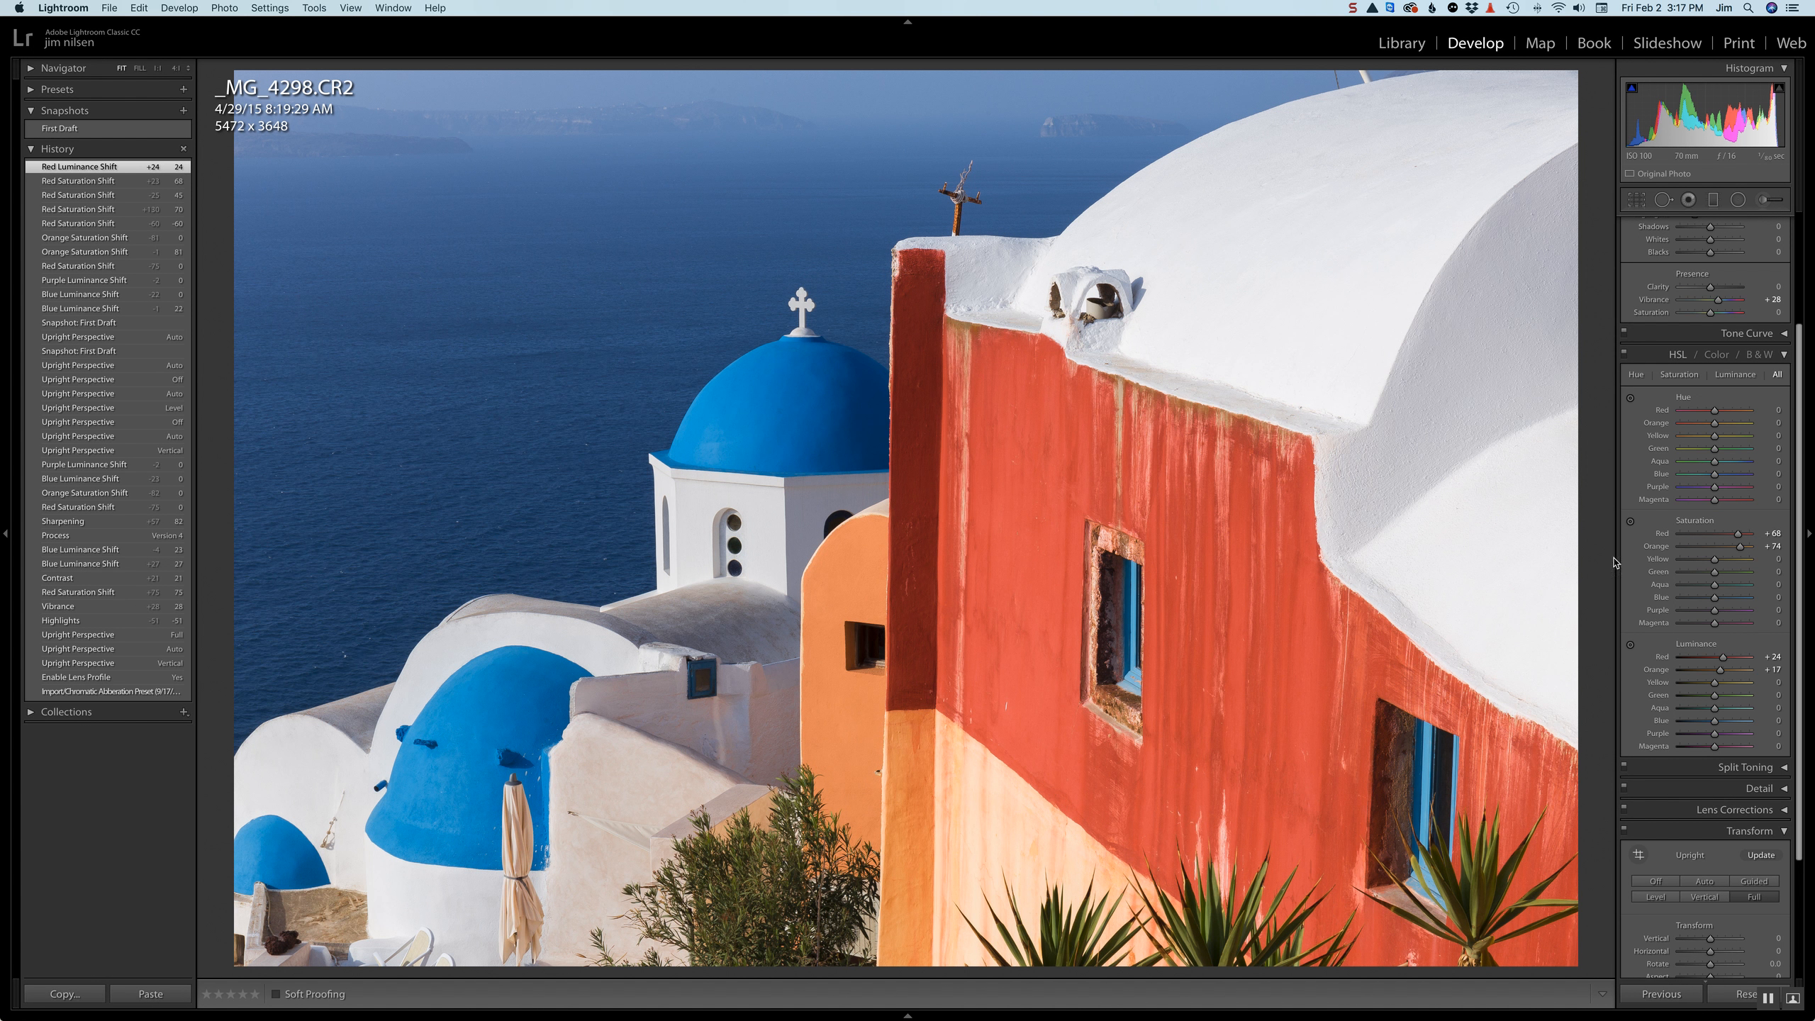
# Raise the blue dome's saturation with the Targeted Adjustment tool to Blue +8
pyautogui.click(1631, 523)
pyautogui.moveTo(765, 436)
pyautogui.mouseDown()
pyautogui.moveTo(764, 401)
pyautogui.moveTo(766, 434)
pyautogui.mouseUp()
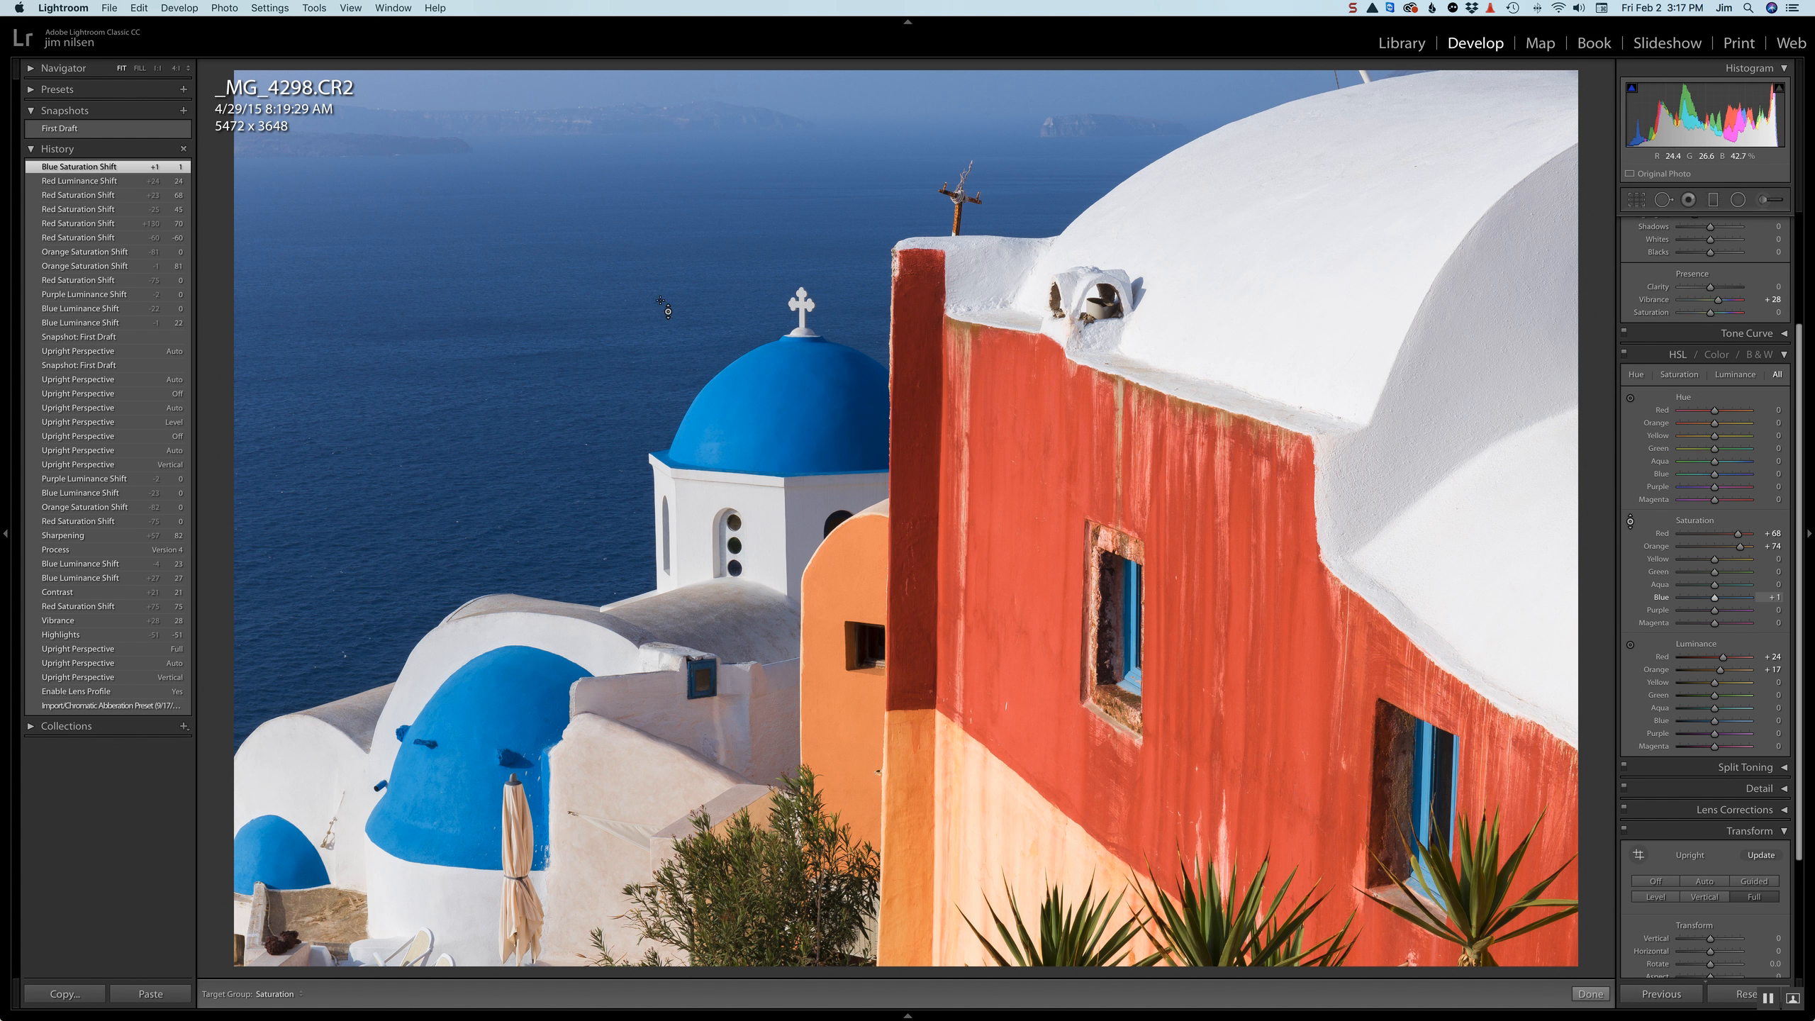
pyautogui.moveTo(765, 390)
pyautogui.mouseDown()
pyautogui.moveTo(765, 419)
pyautogui.moveTo(767, 390)
pyautogui.mouseUp()
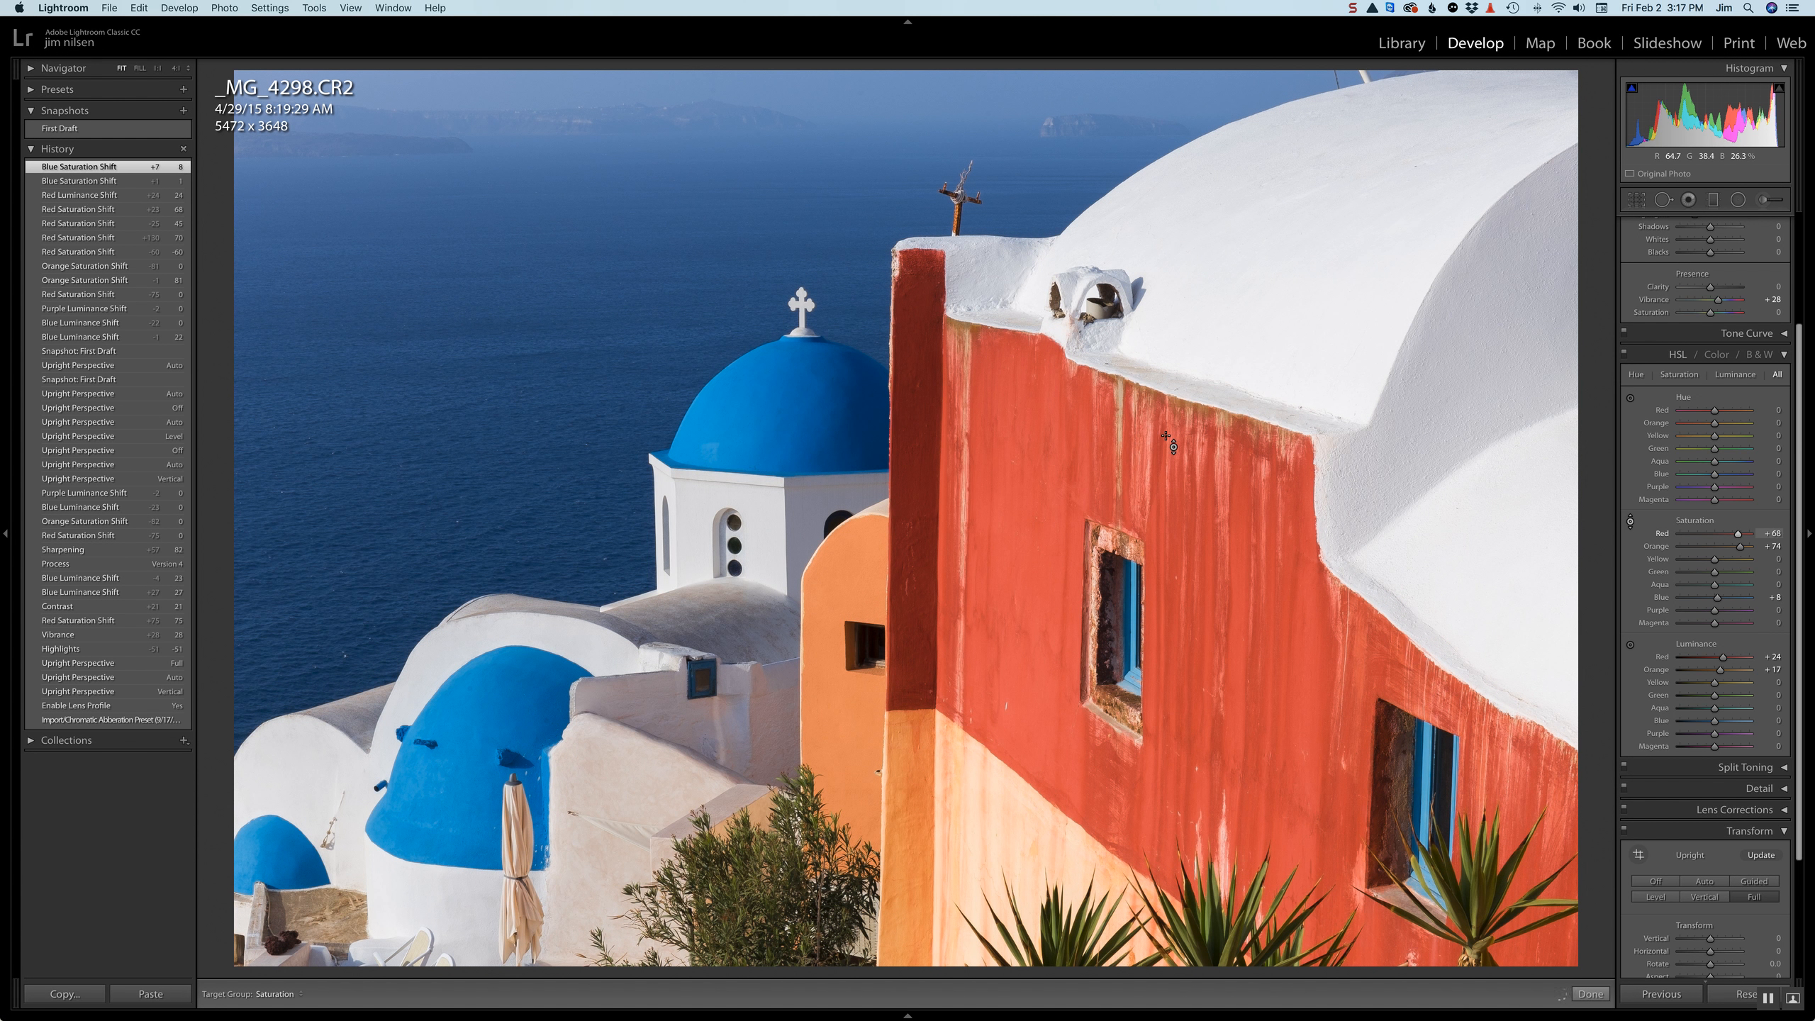
# Boost the blue areas with targeted adjustments to luminance Blue +18, Purple +2 and saturation Blue +35, Purple +2
pyautogui.click(1631, 646)
pyautogui.moveTo(582, 195); pyautogui.dragTo(583, 187)
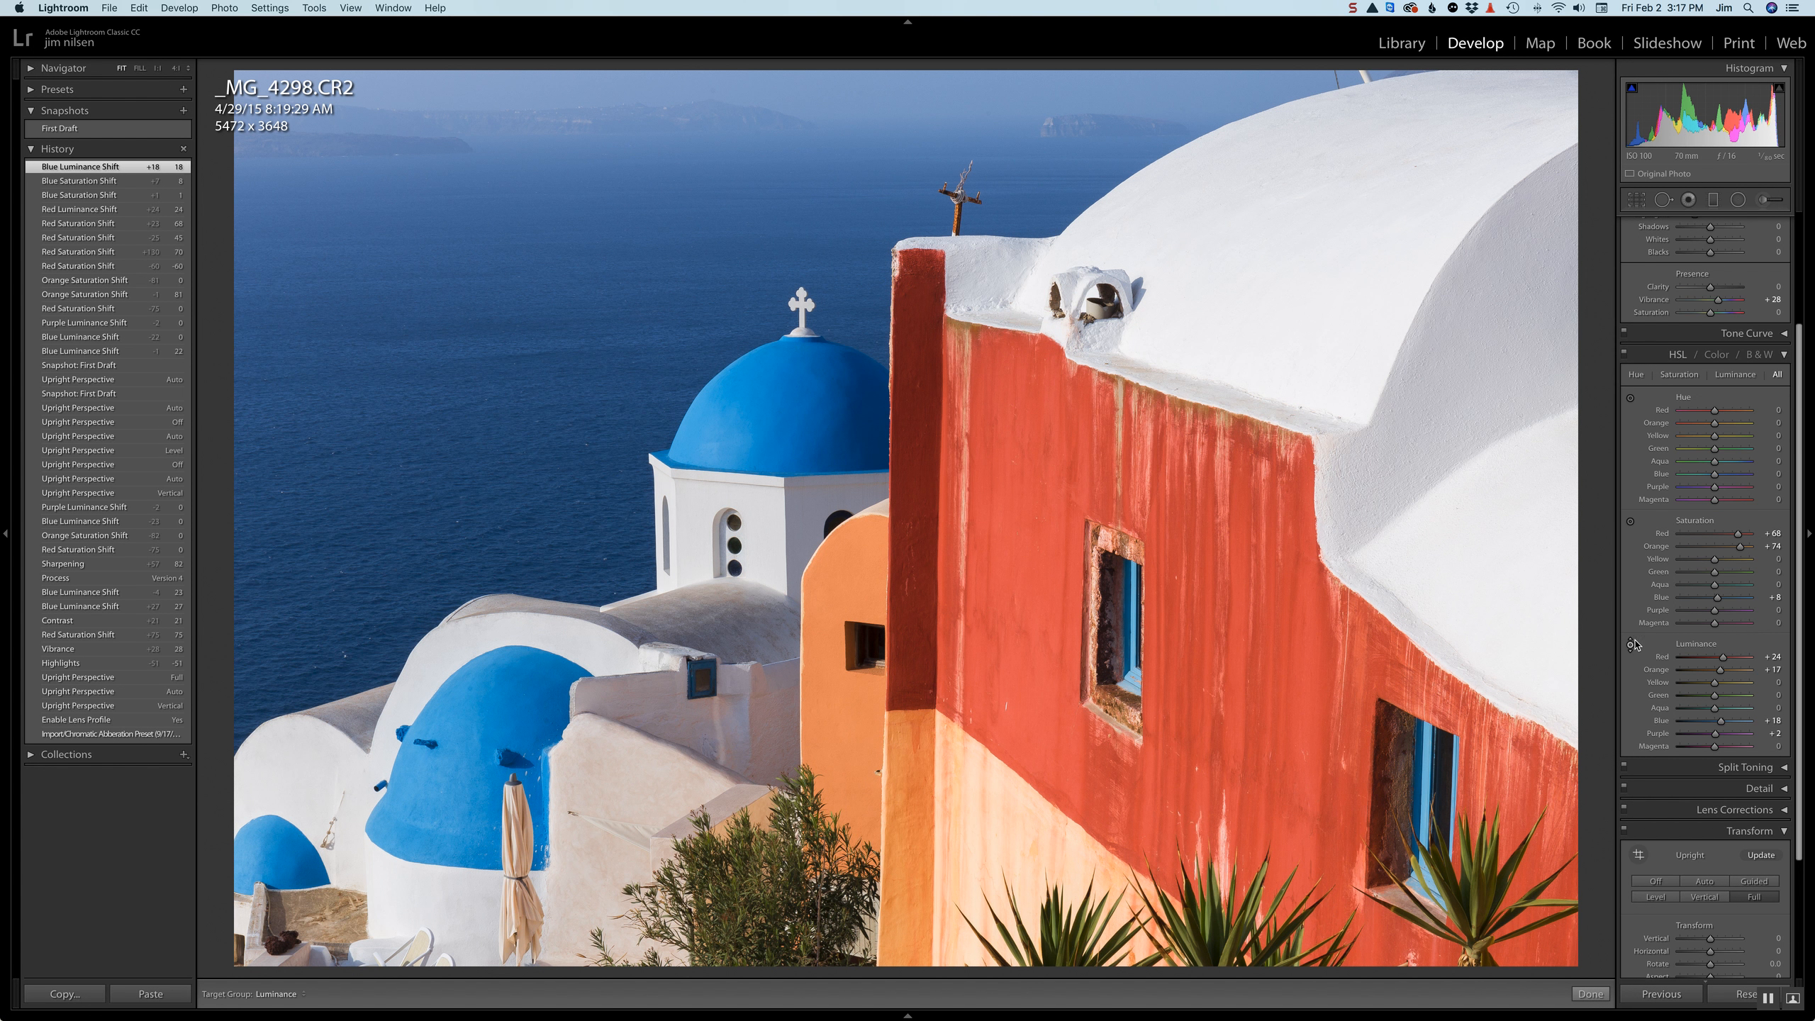
pyautogui.click(1631, 521)
pyautogui.moveTo(855, 452); pyautogui.dragTo(855, 413)
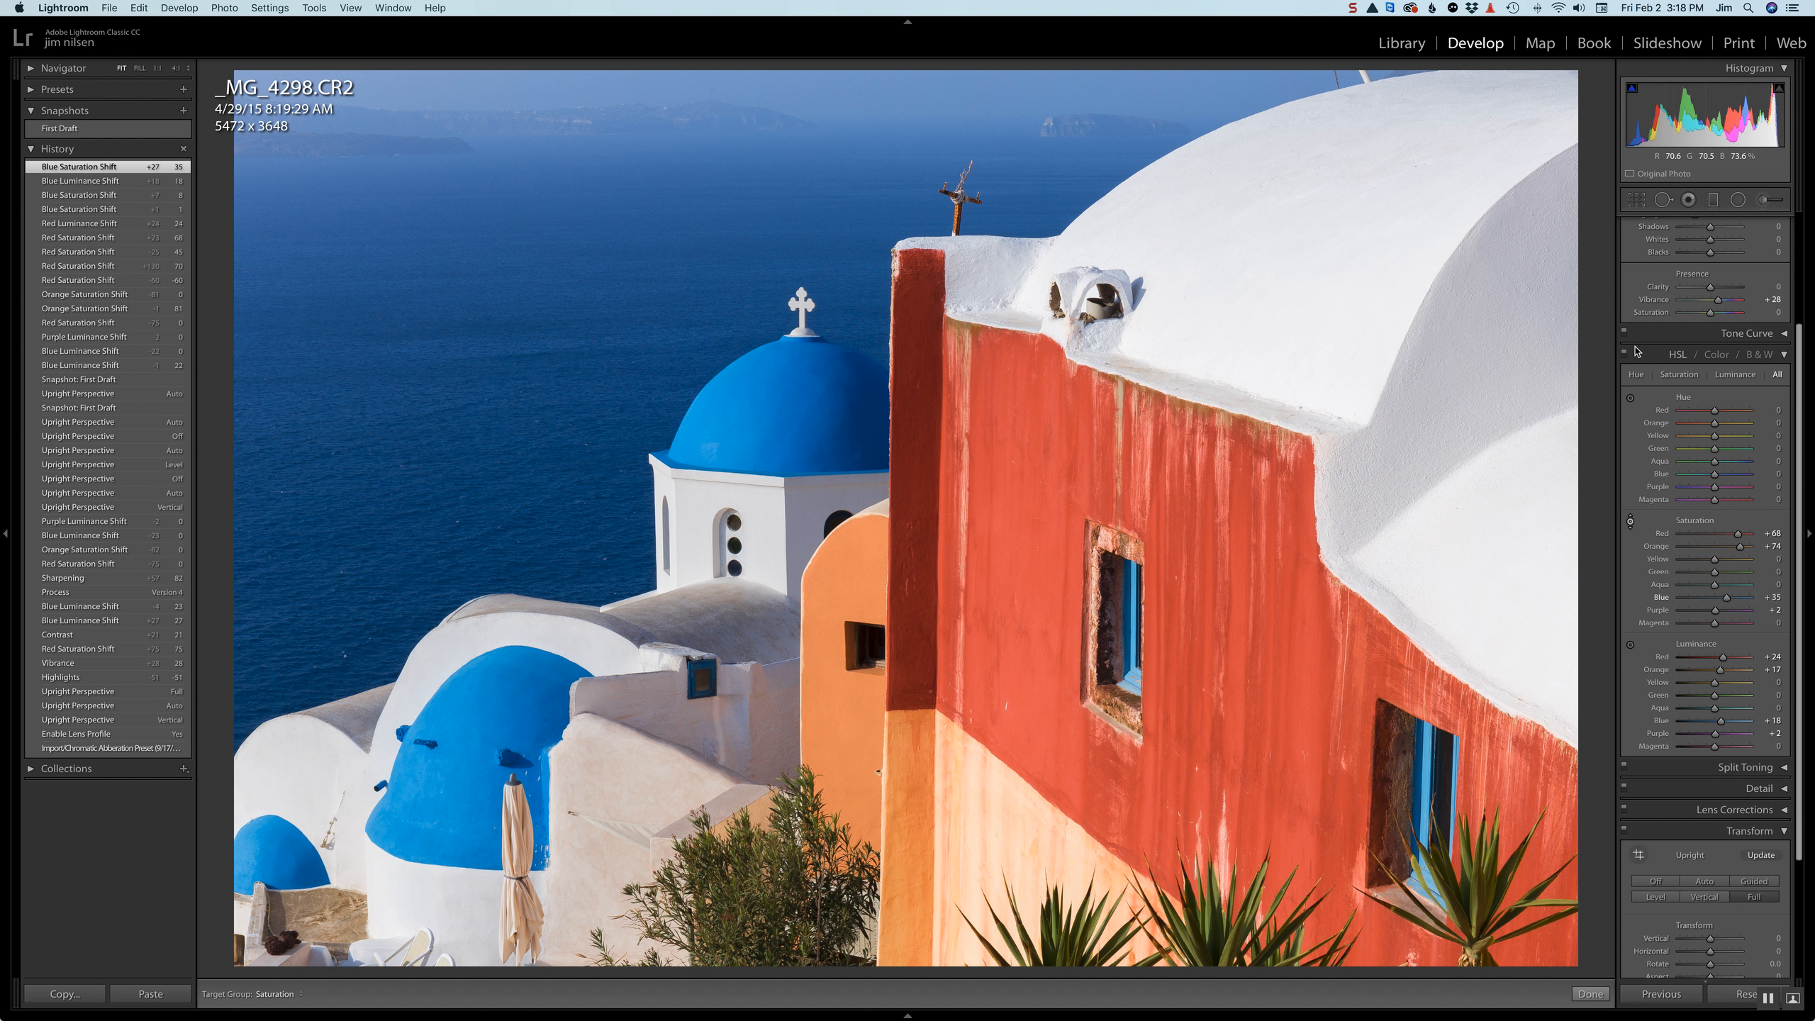
# Try shifting the hue of the blue areas to Blue +25 and Purple +17, and reset both hues to 0
pyautogui.click(1630, 399)
pyautogui.moveTo(1289, 288)
pyautogui.mouseDown()
pyautogui.moveTo(1289, 207)
pyautogui.moveTo(1289, 308)
pyautogui.moveTo(1290, 193)
pyautogui.moveTo(1293, 295)
pyautogui.mouseUp()
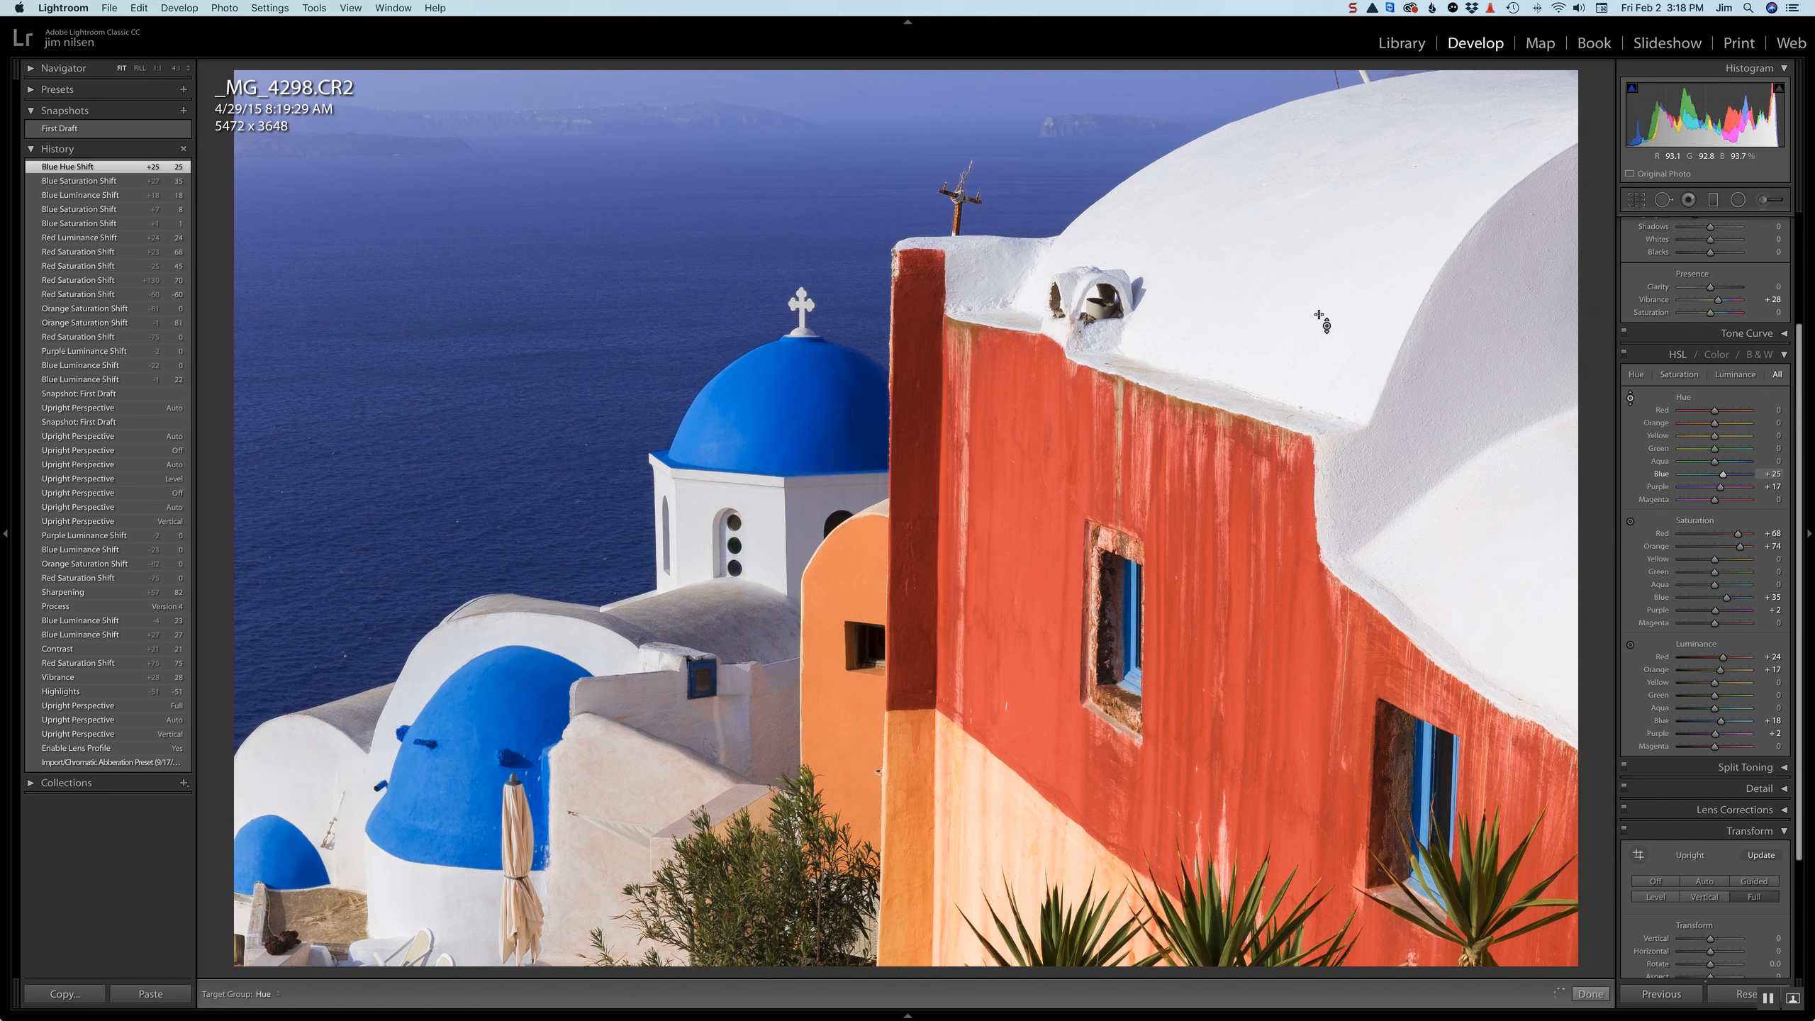
pyautogui.doubleClick(1723, 476)
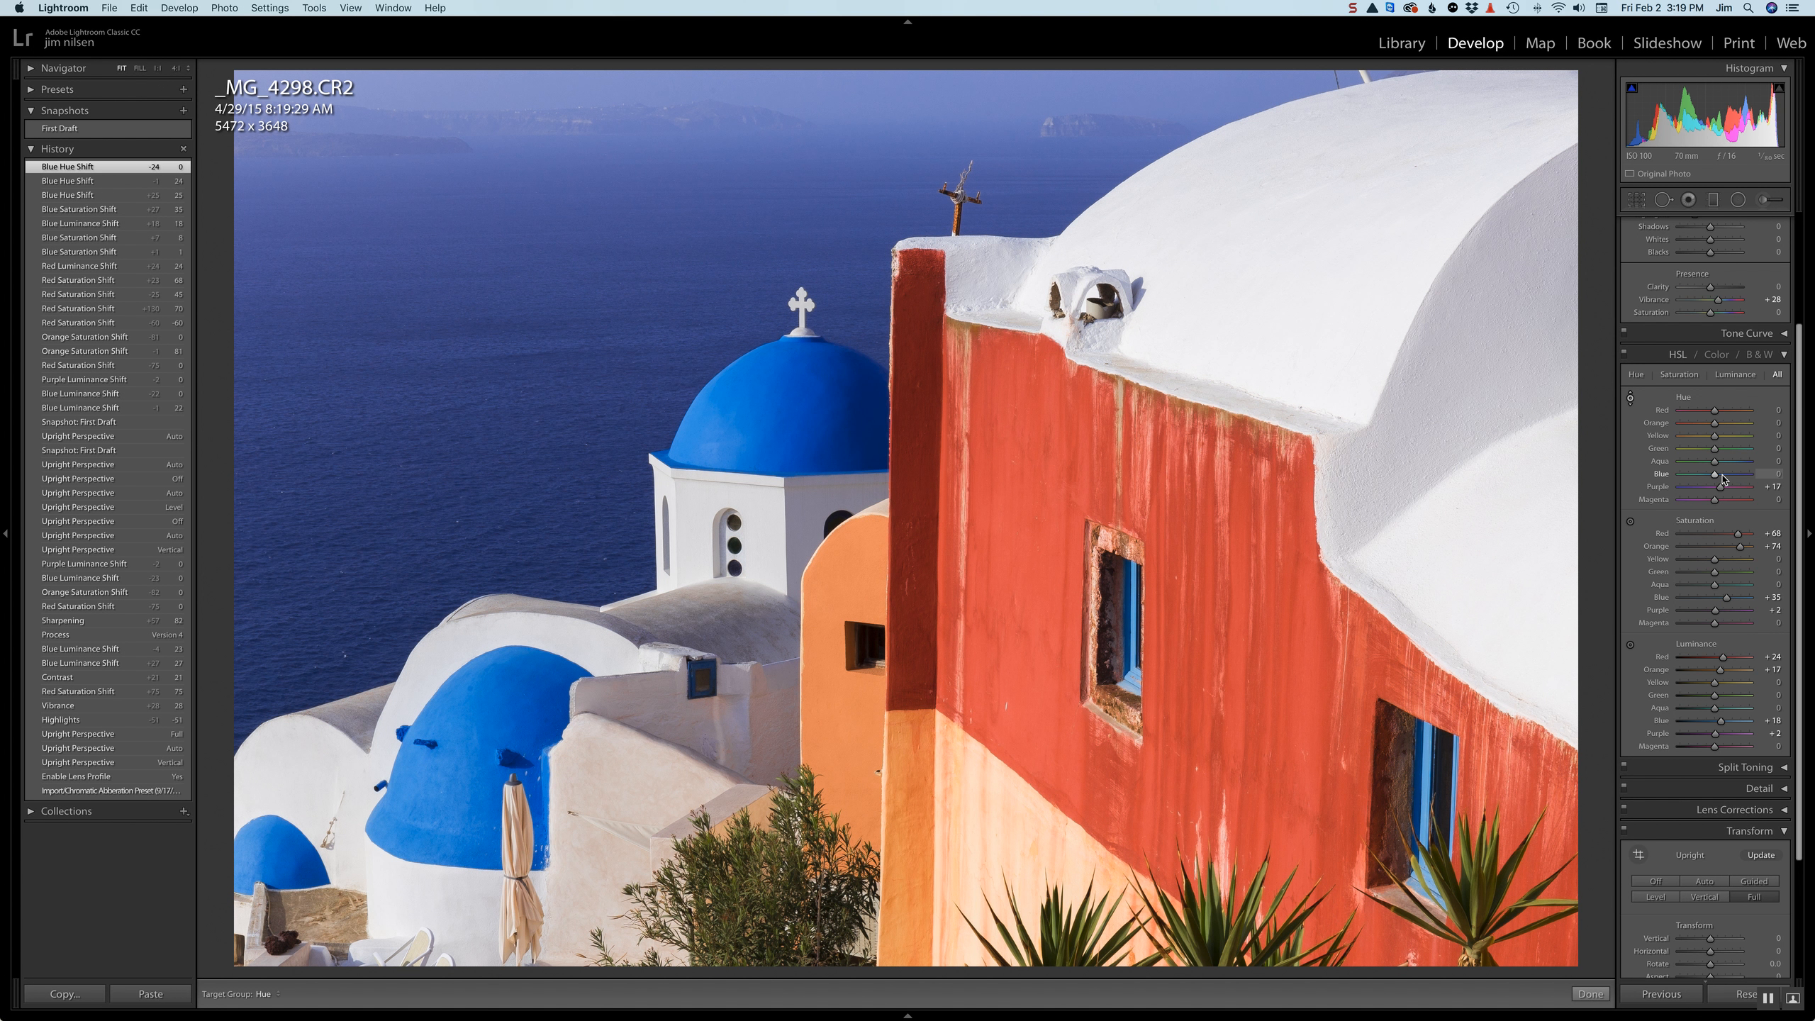
pyautogui.doubleClick(1720, 491)
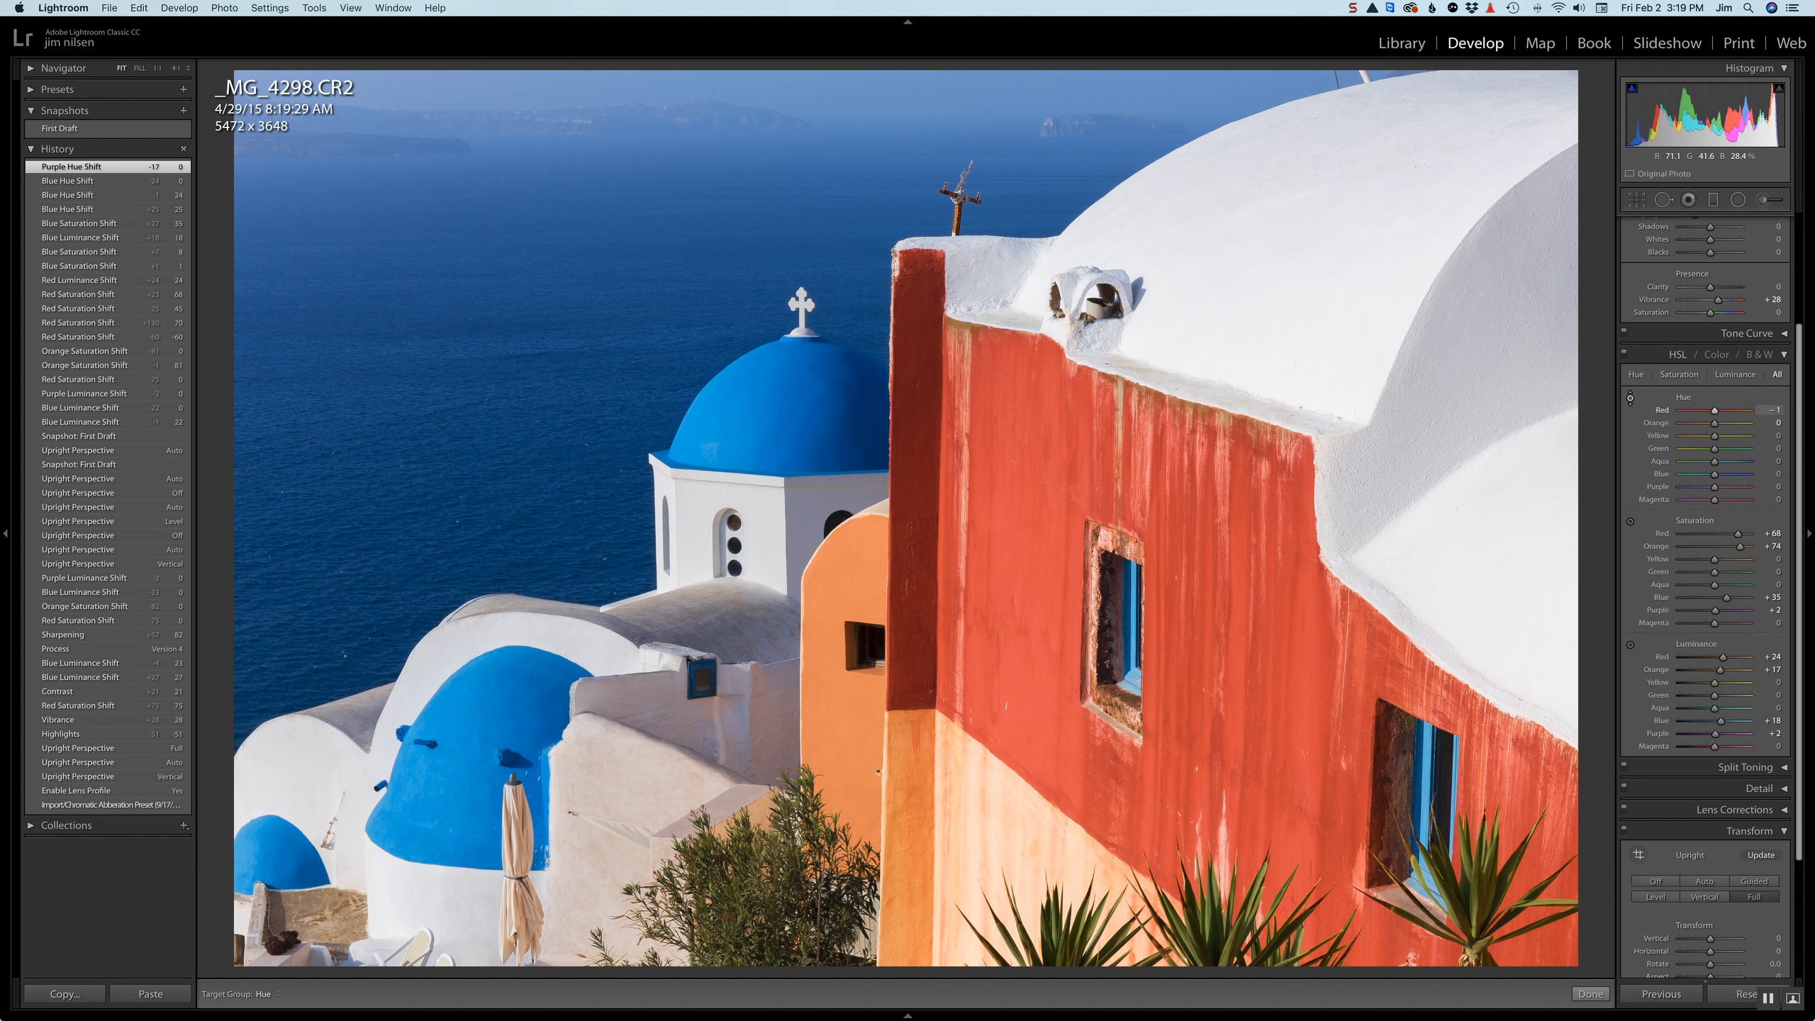
# Try shifting the red wall's hue to Red -10 and Orange -6, reset both hues to 0 and finish the targeted adjustment
pyautogui.moveTo(1215, 586)
pyautogui.mouseDown()
pyautogui.moveTo(1215, 647)
pyautogui.moveTo(1214, 584)
pyautogui.moveTo(1215, 608)
pyautogui.mouseUp()
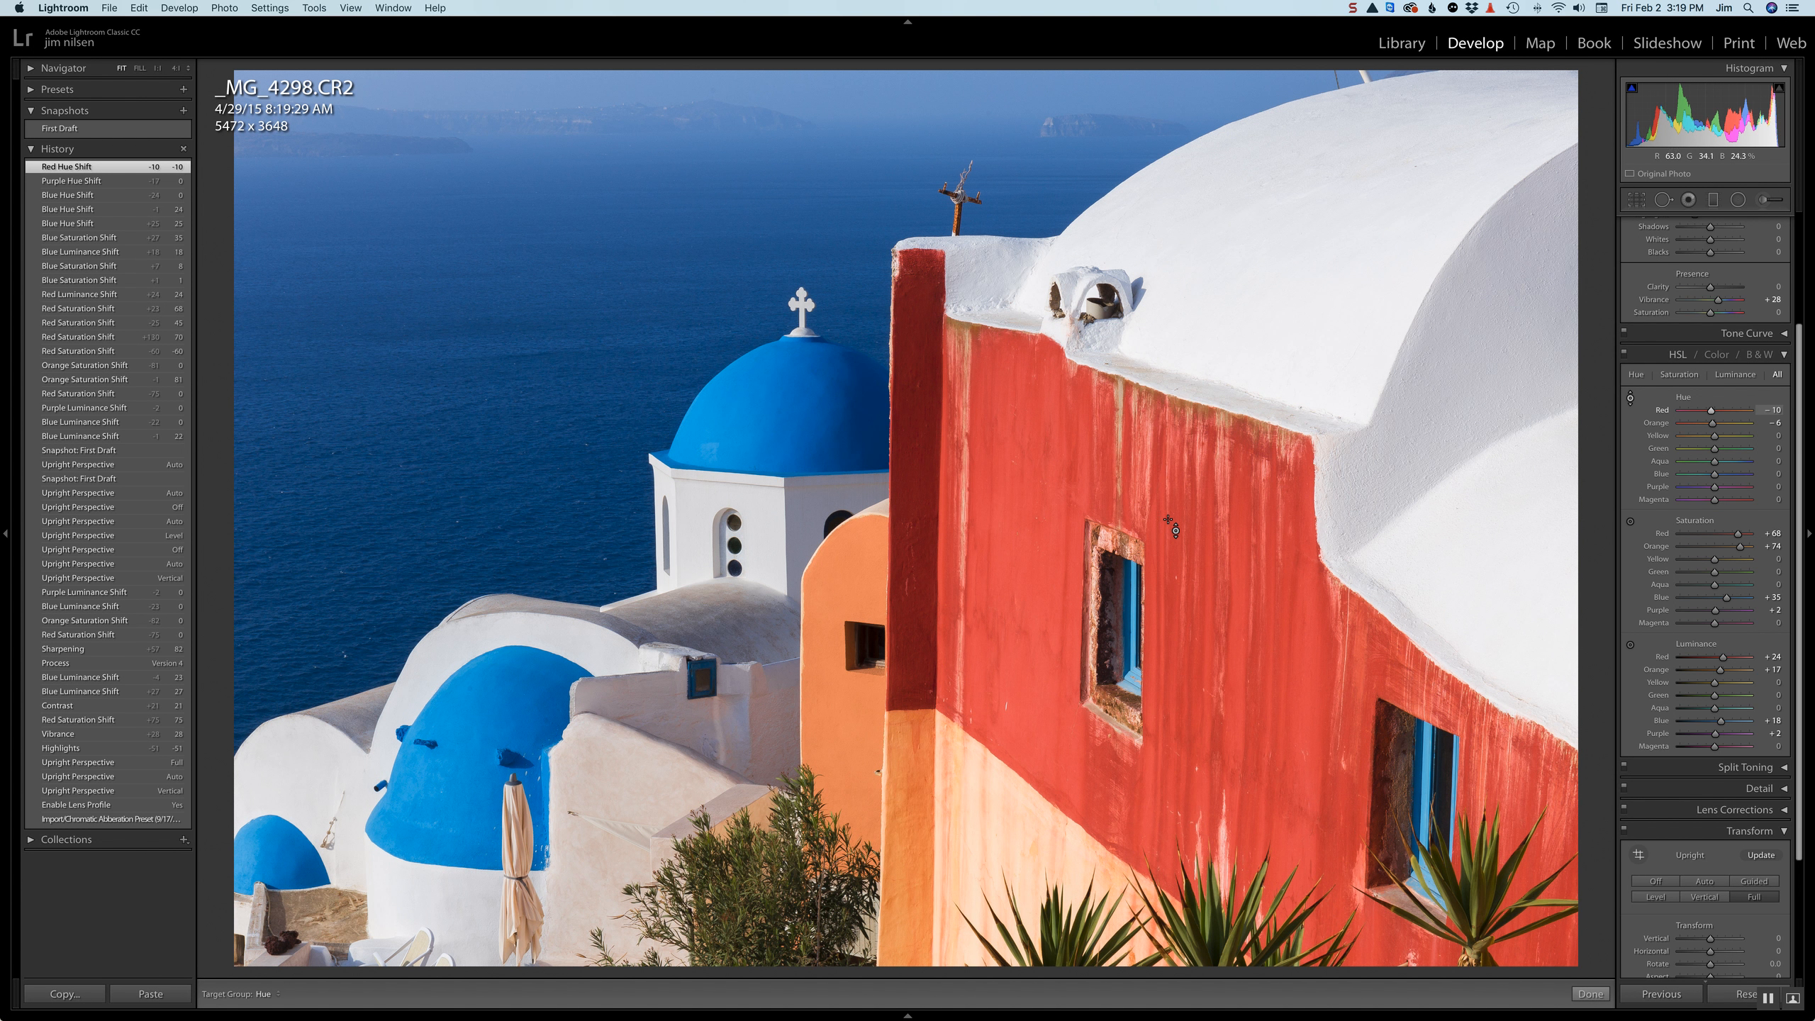
pyautogui.doubleClick(1712, 412)
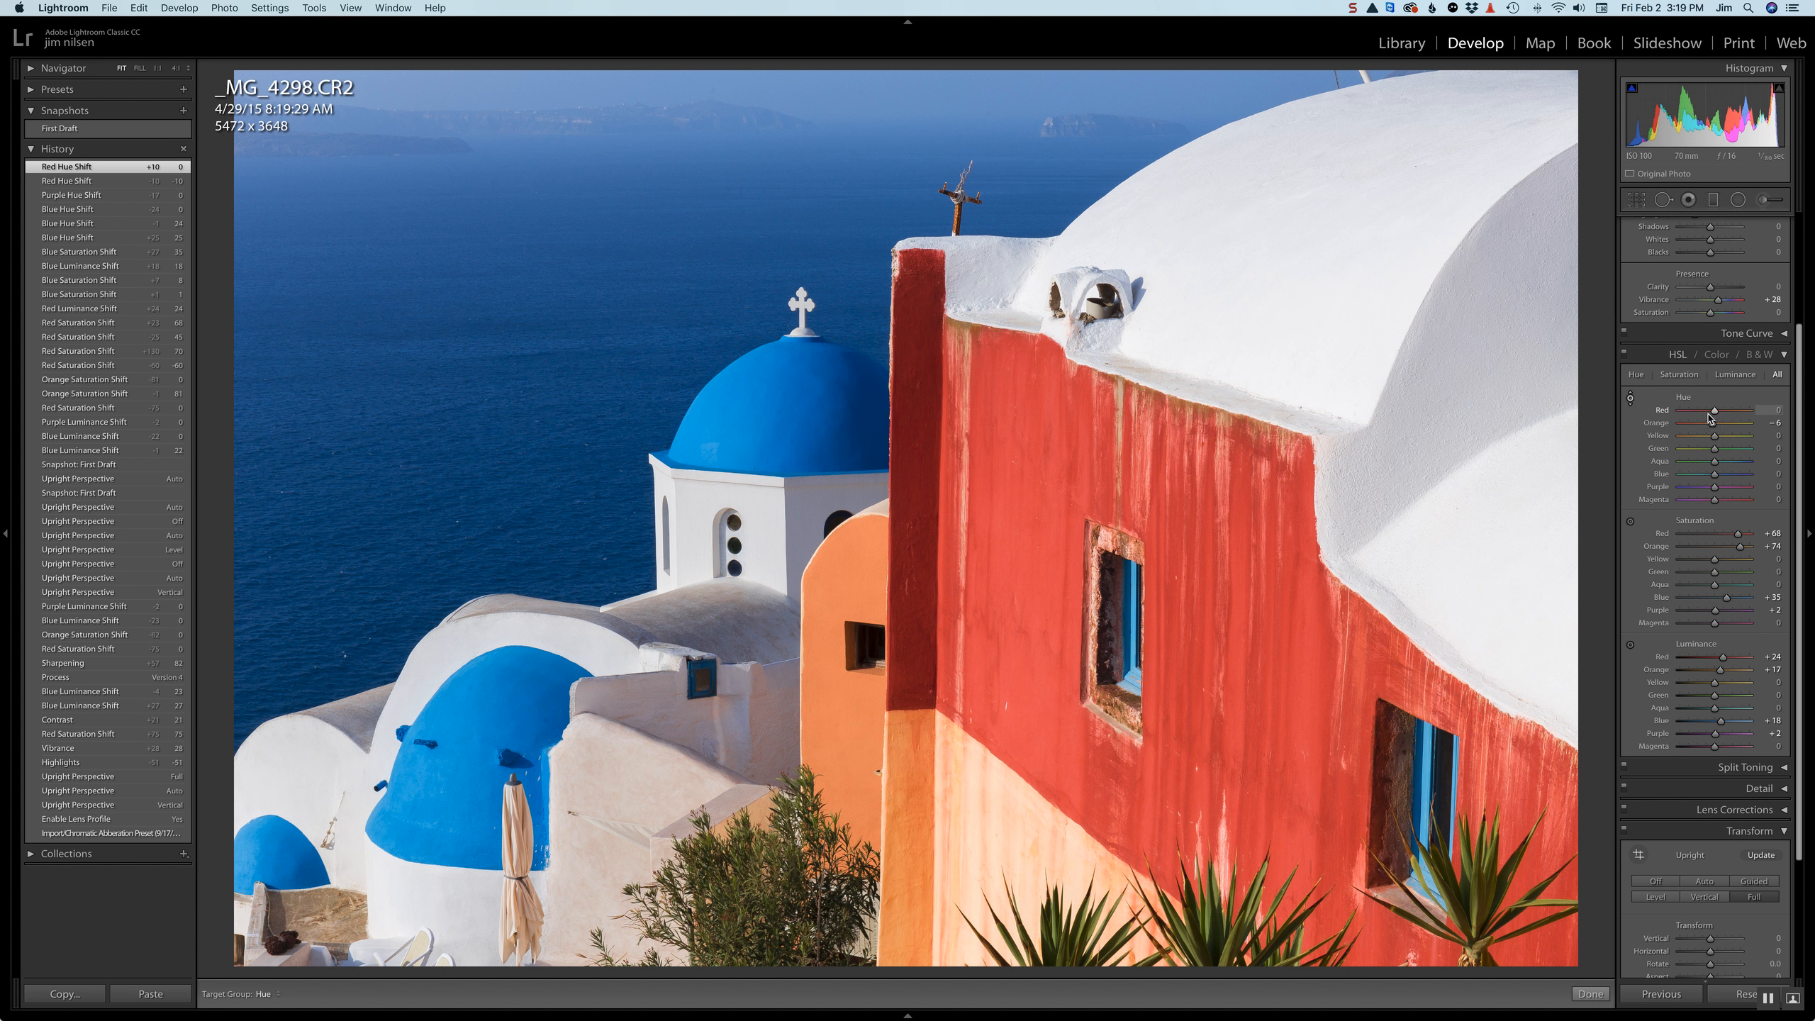
pyautogui.doubleClick(1713, 423)
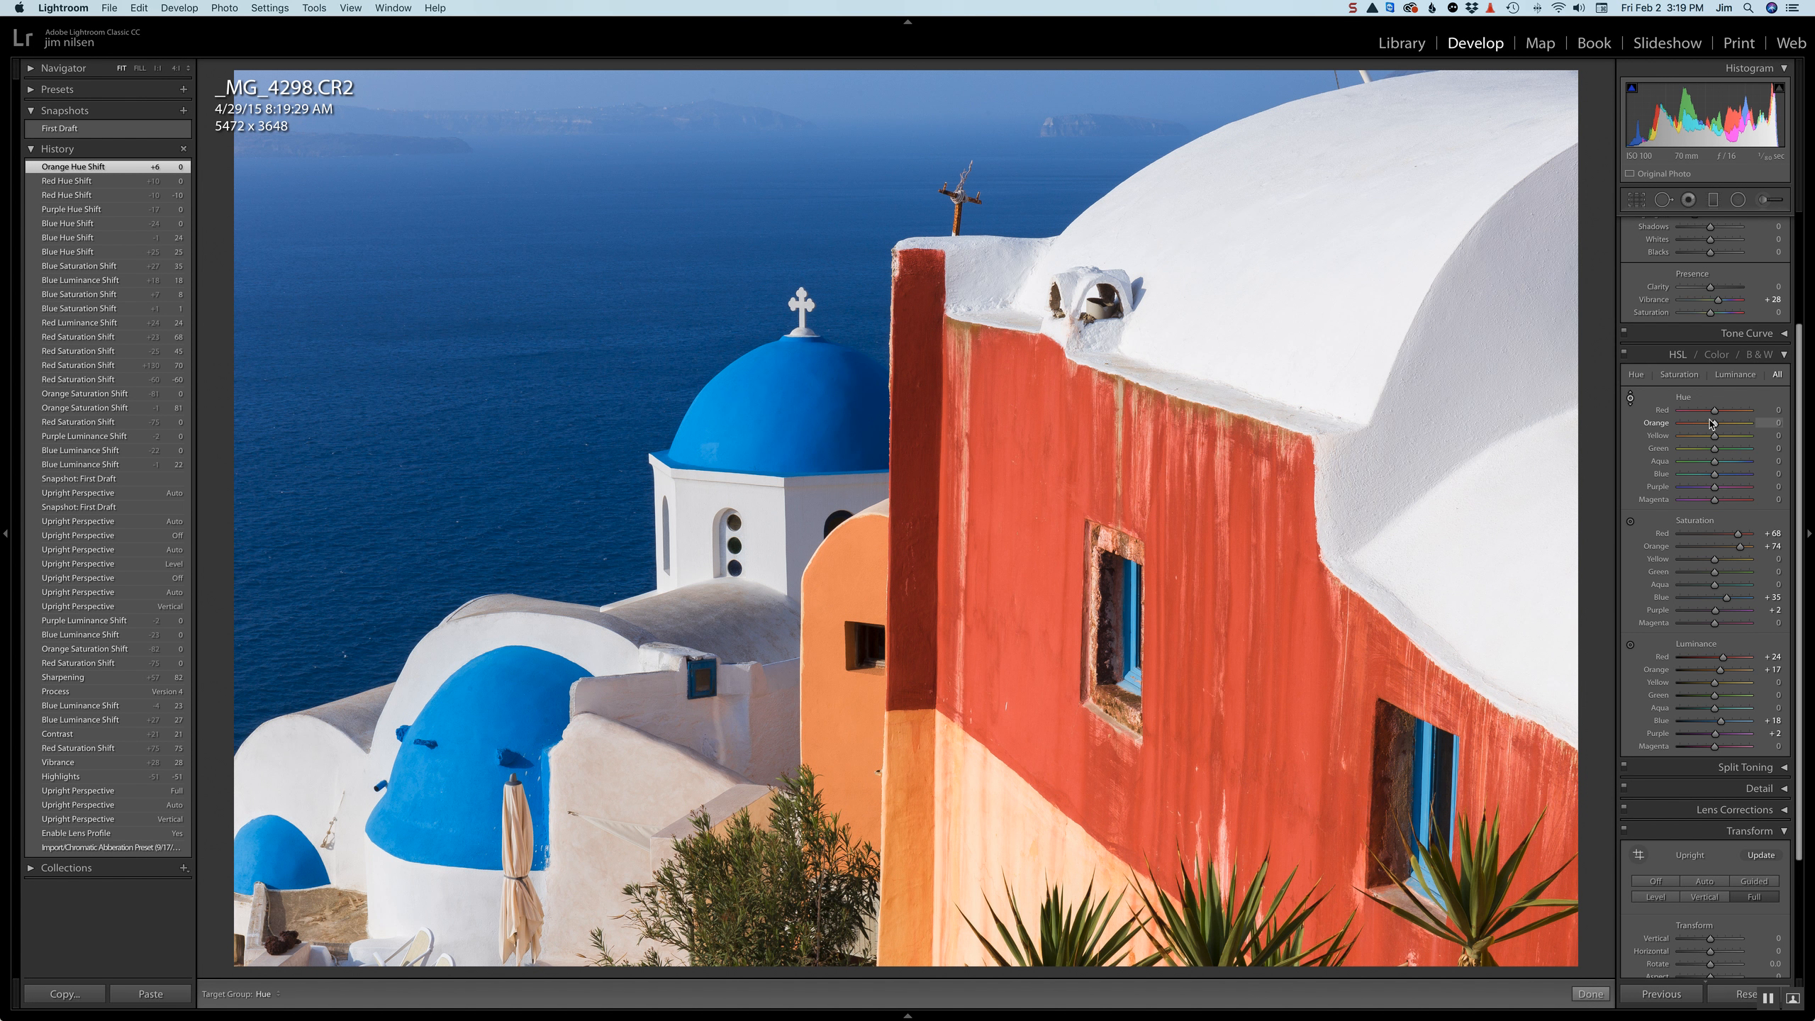
pyautogui.click(1586, 996)
# Return to the First Draft snapshot state in the history and reset its Blue luminance, Red saturation and Orange saturation to 0
pyautogui.click(105, 466)
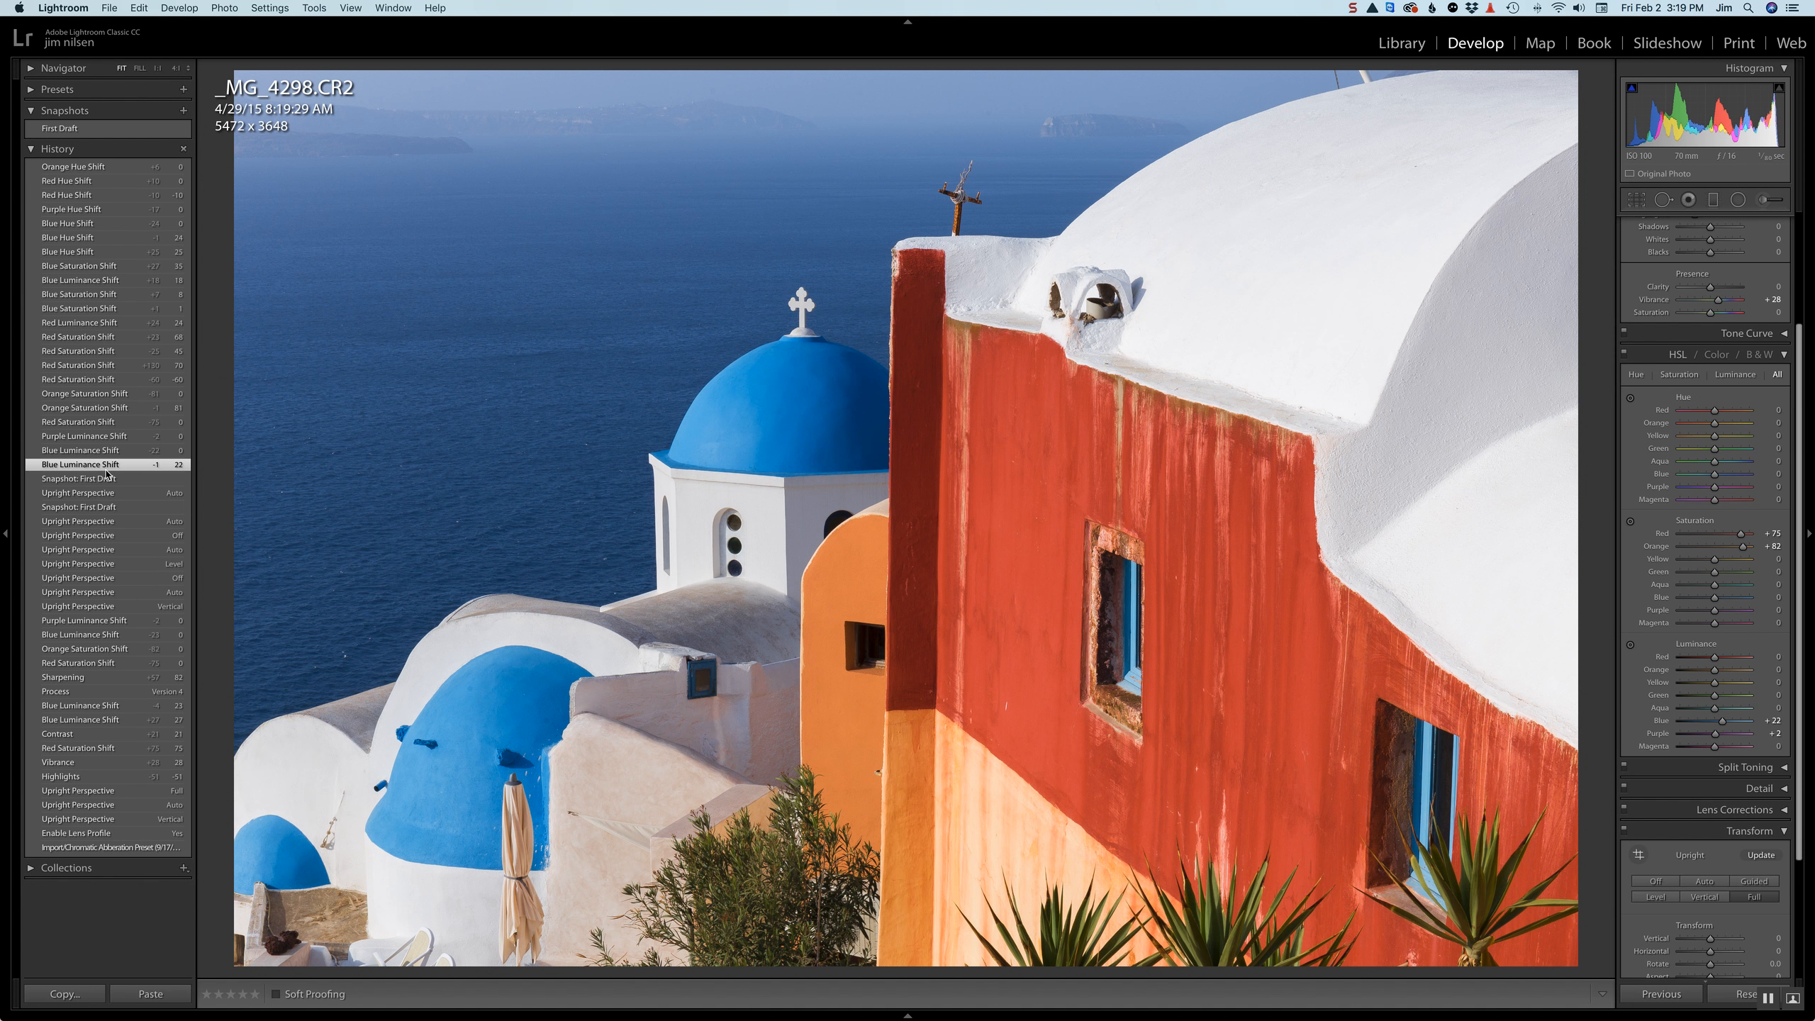
pyautogui.click(103, 481)
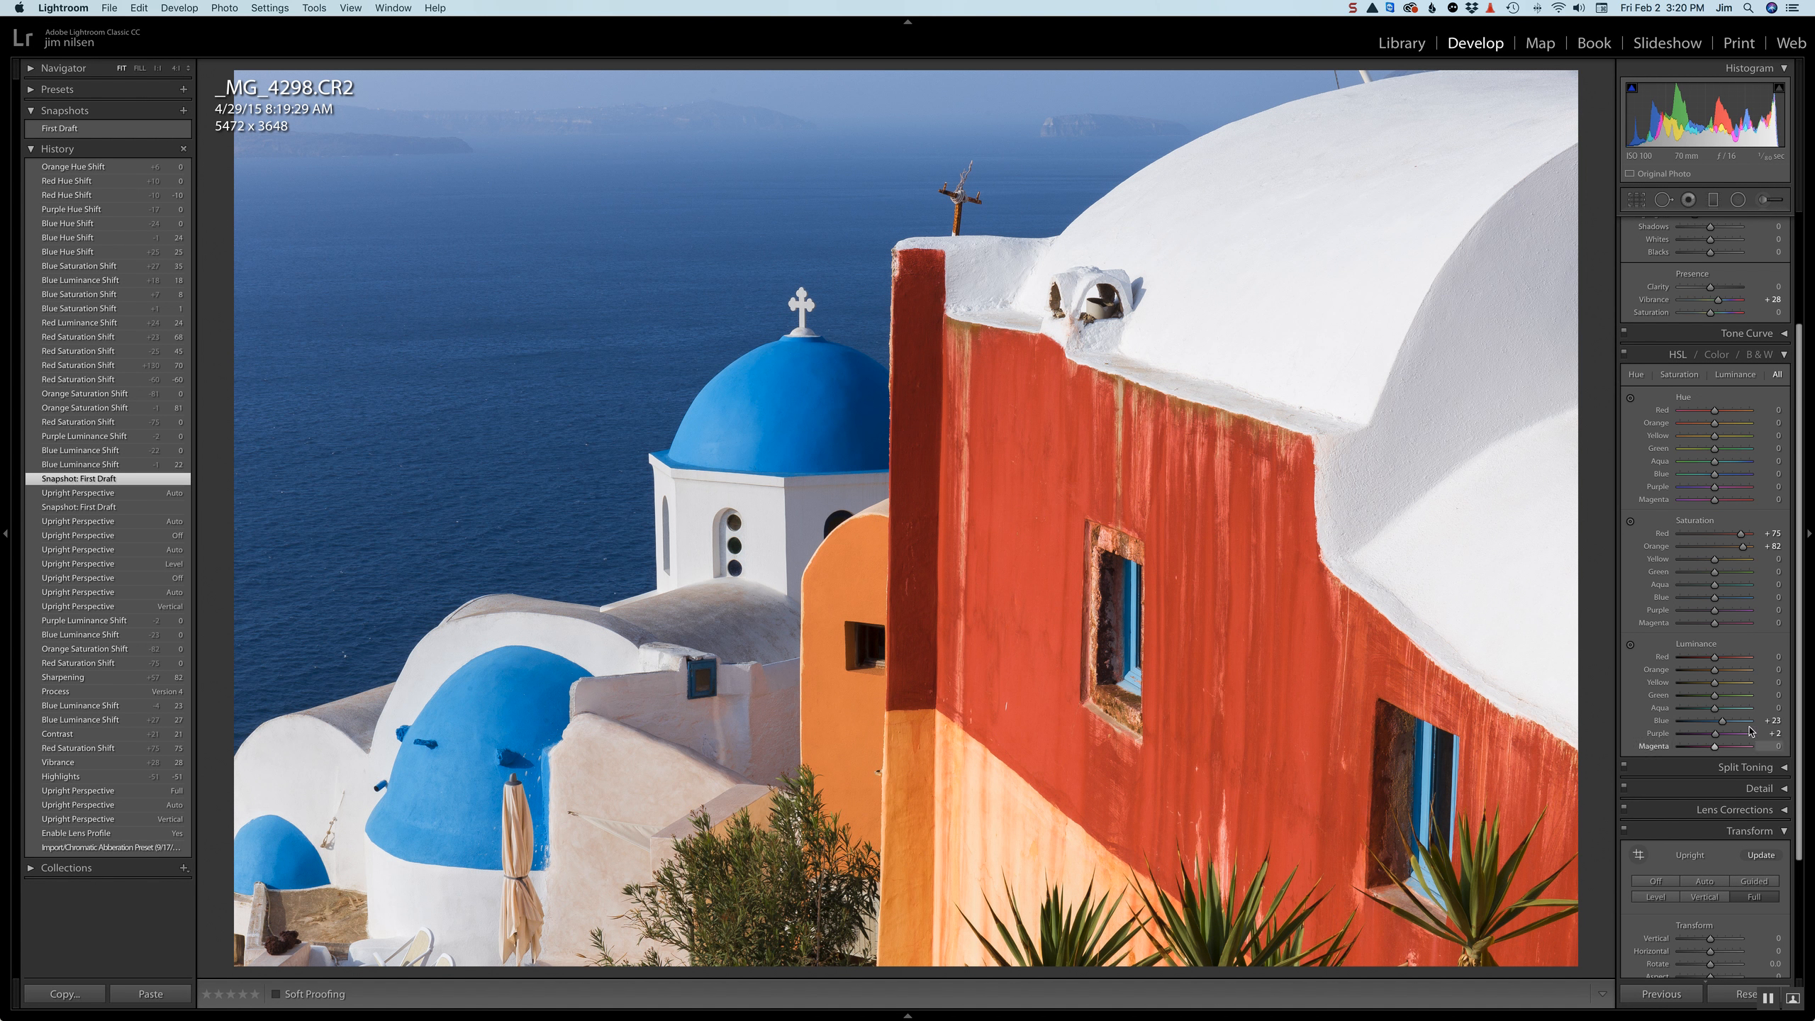
pyautogui.doubleClick(1723, 722)
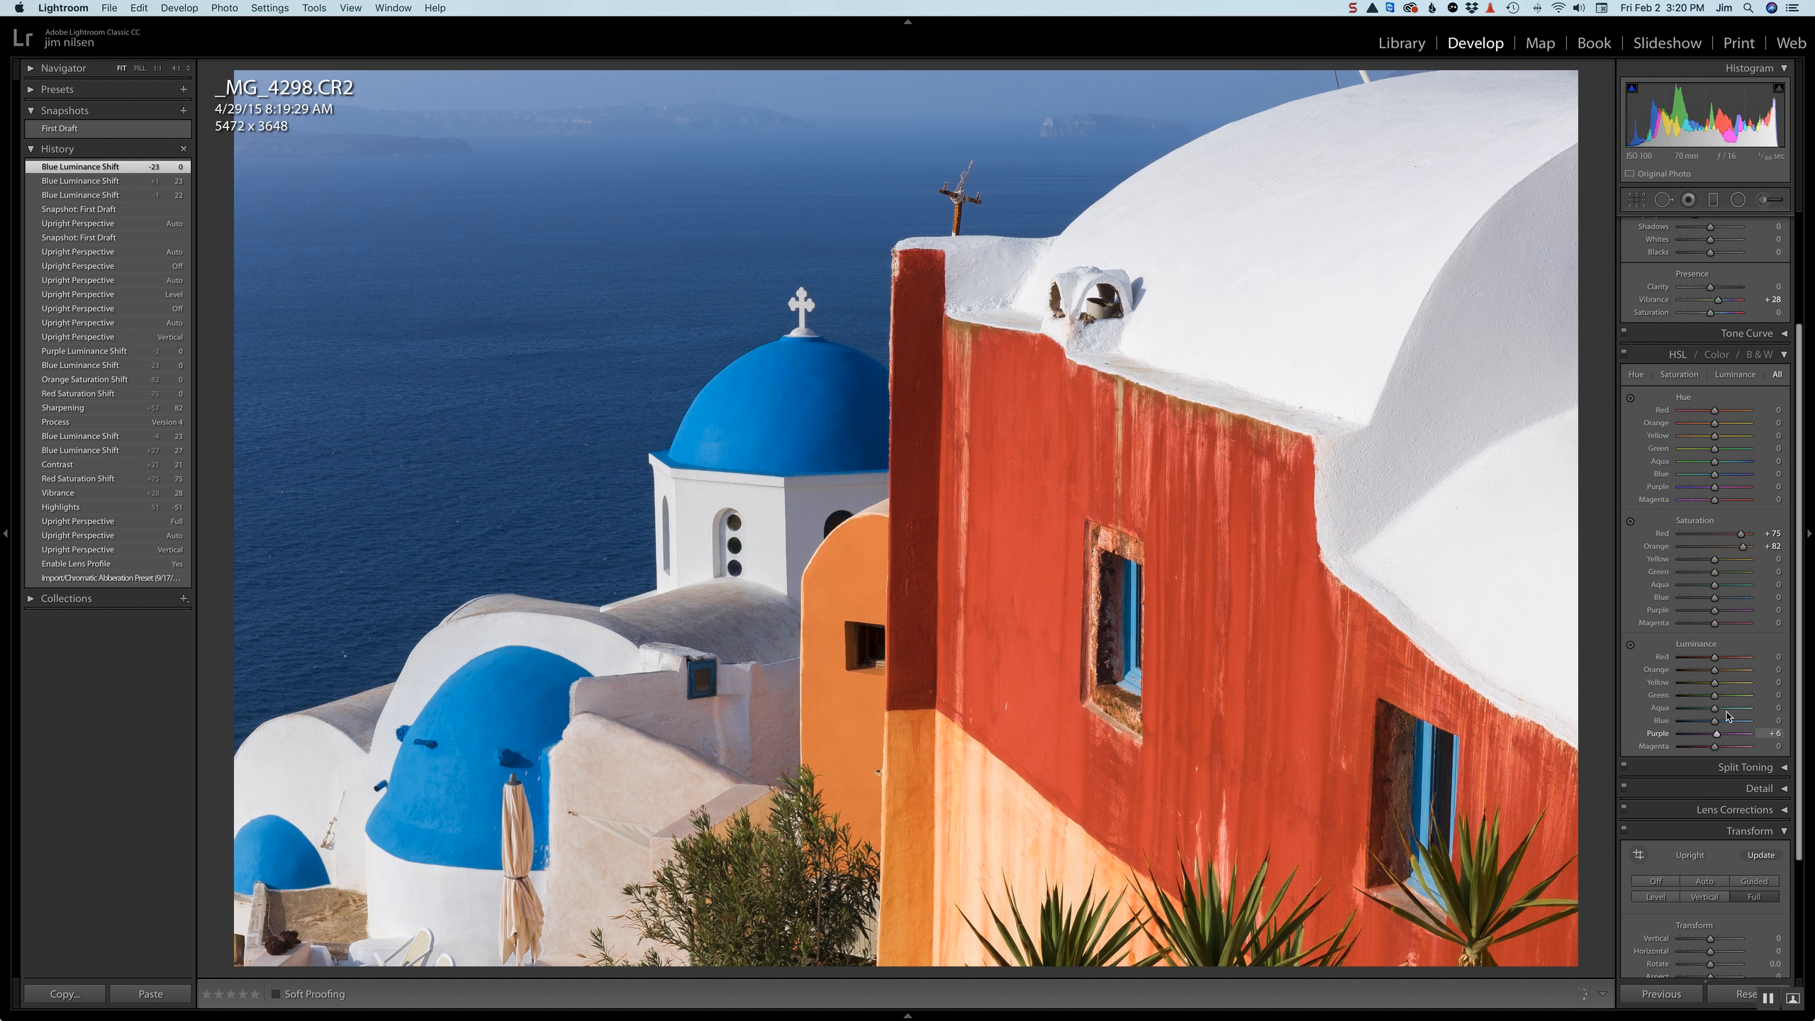
pyautogui.doubleClick(1717, 735)
pyautogui.doubleClick(1740, 534)
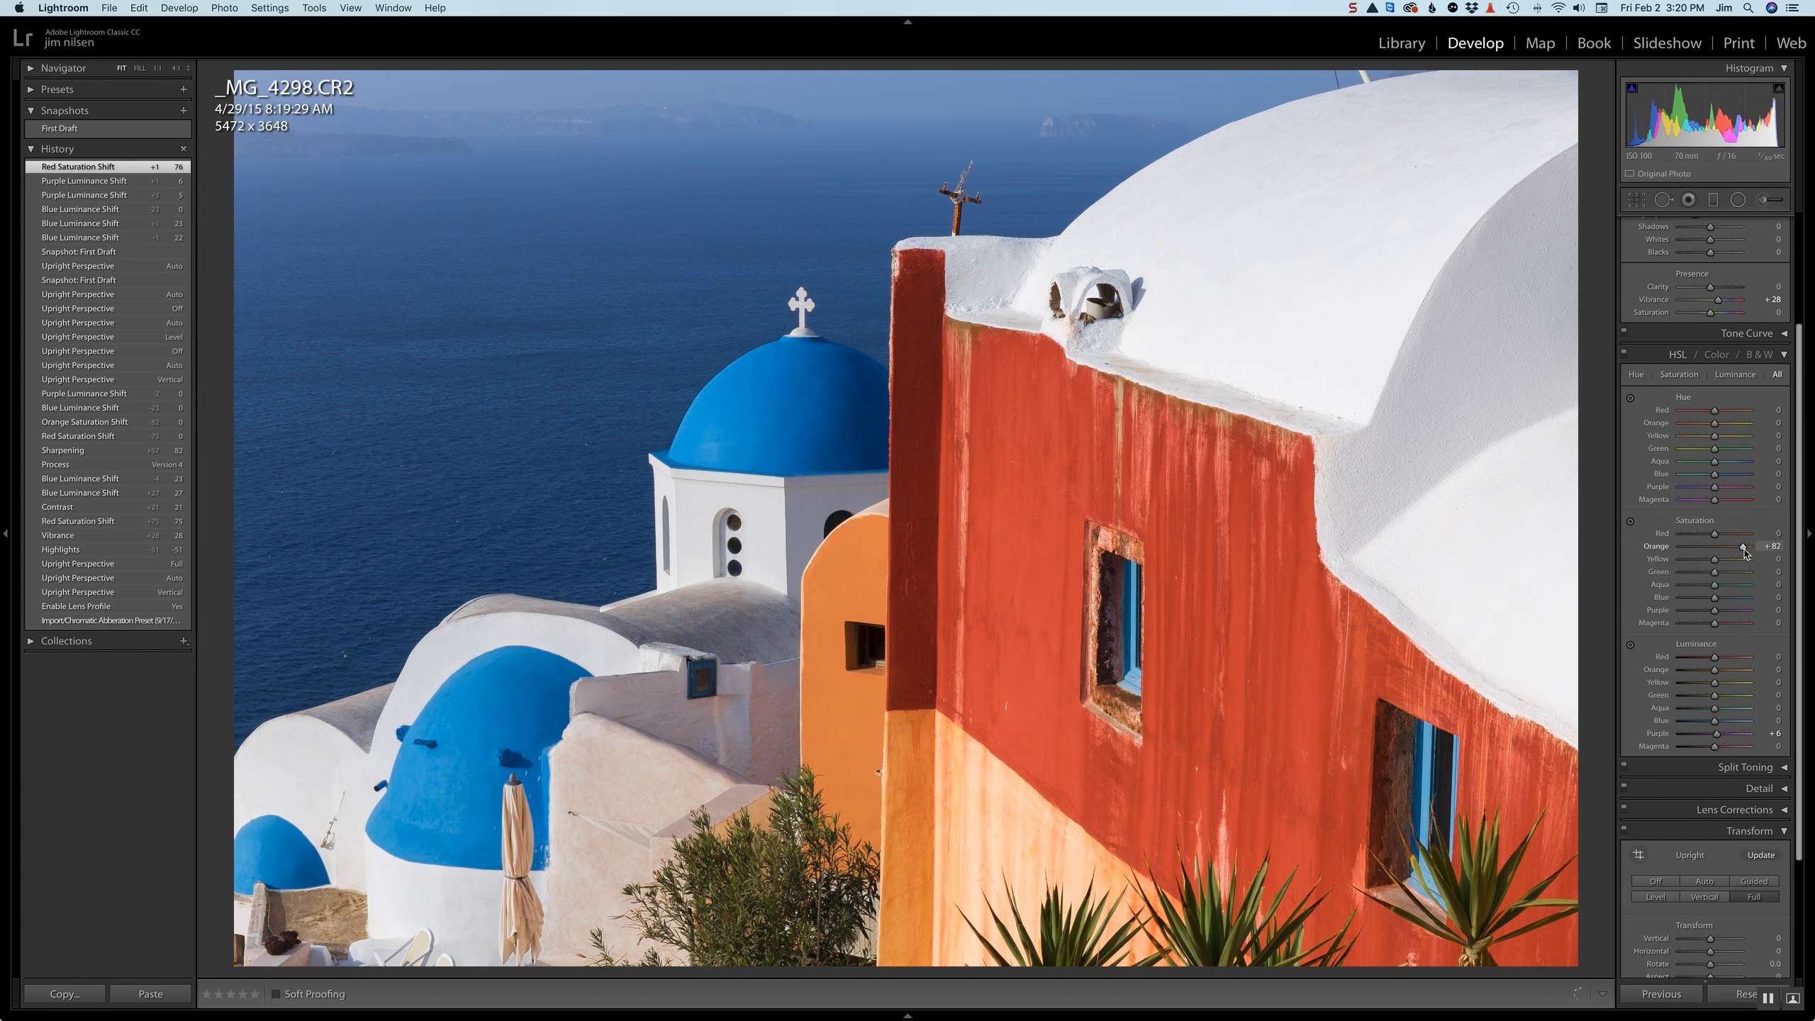
pyautogui.doubleClick(1743, 546)
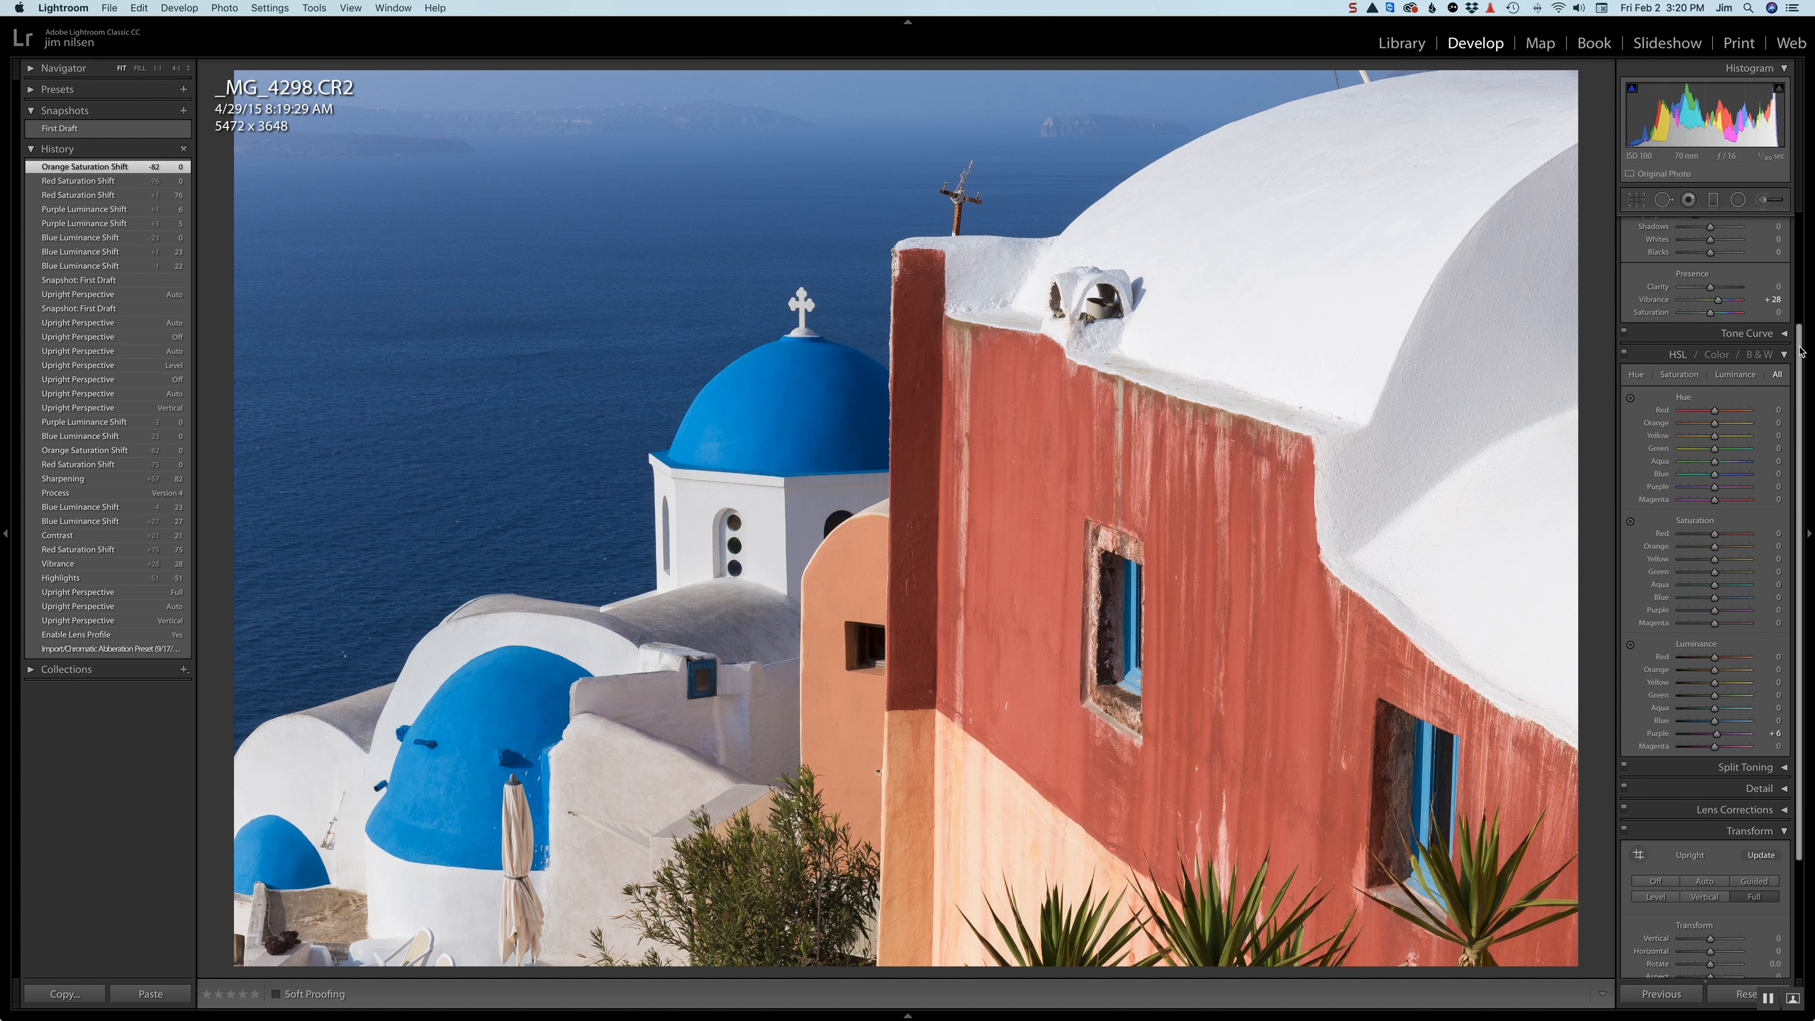
# Apply the saved First Draft snapshot to the photo
pyautogui.scroll(2, 1801, 350)
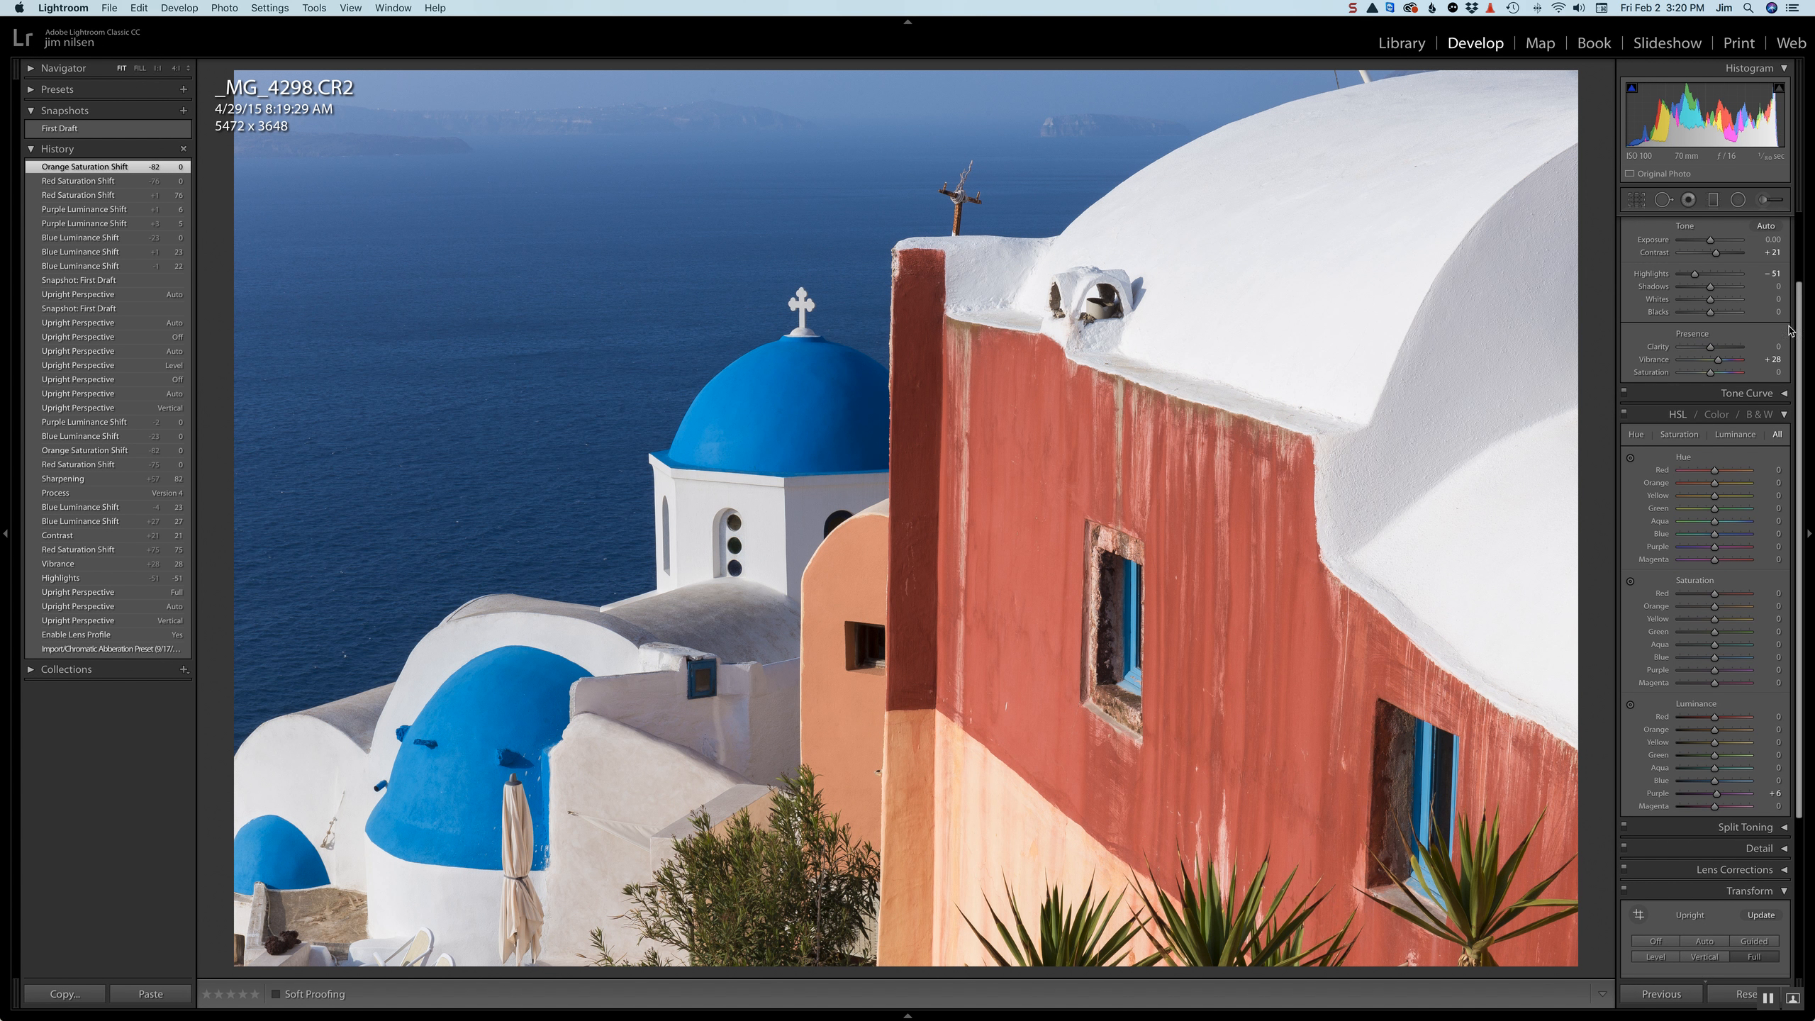
pyautogui.click(58, 130)
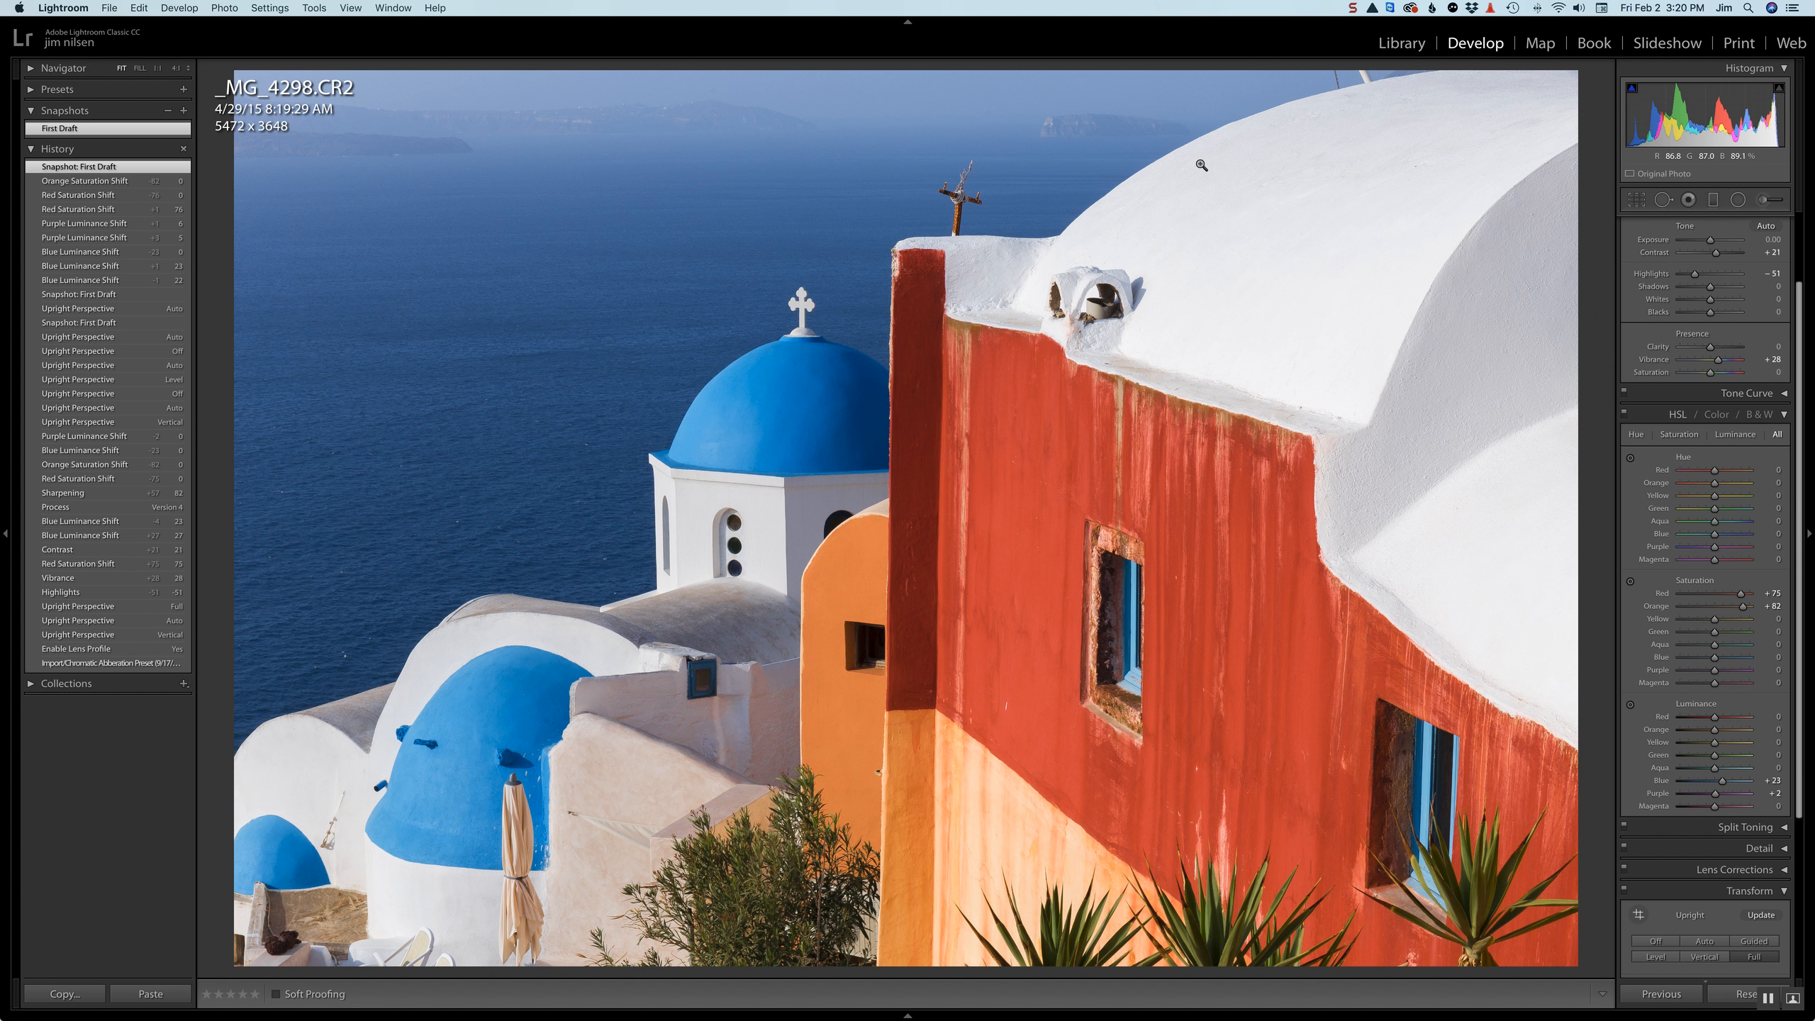
pyautogui.click(1357, 9)
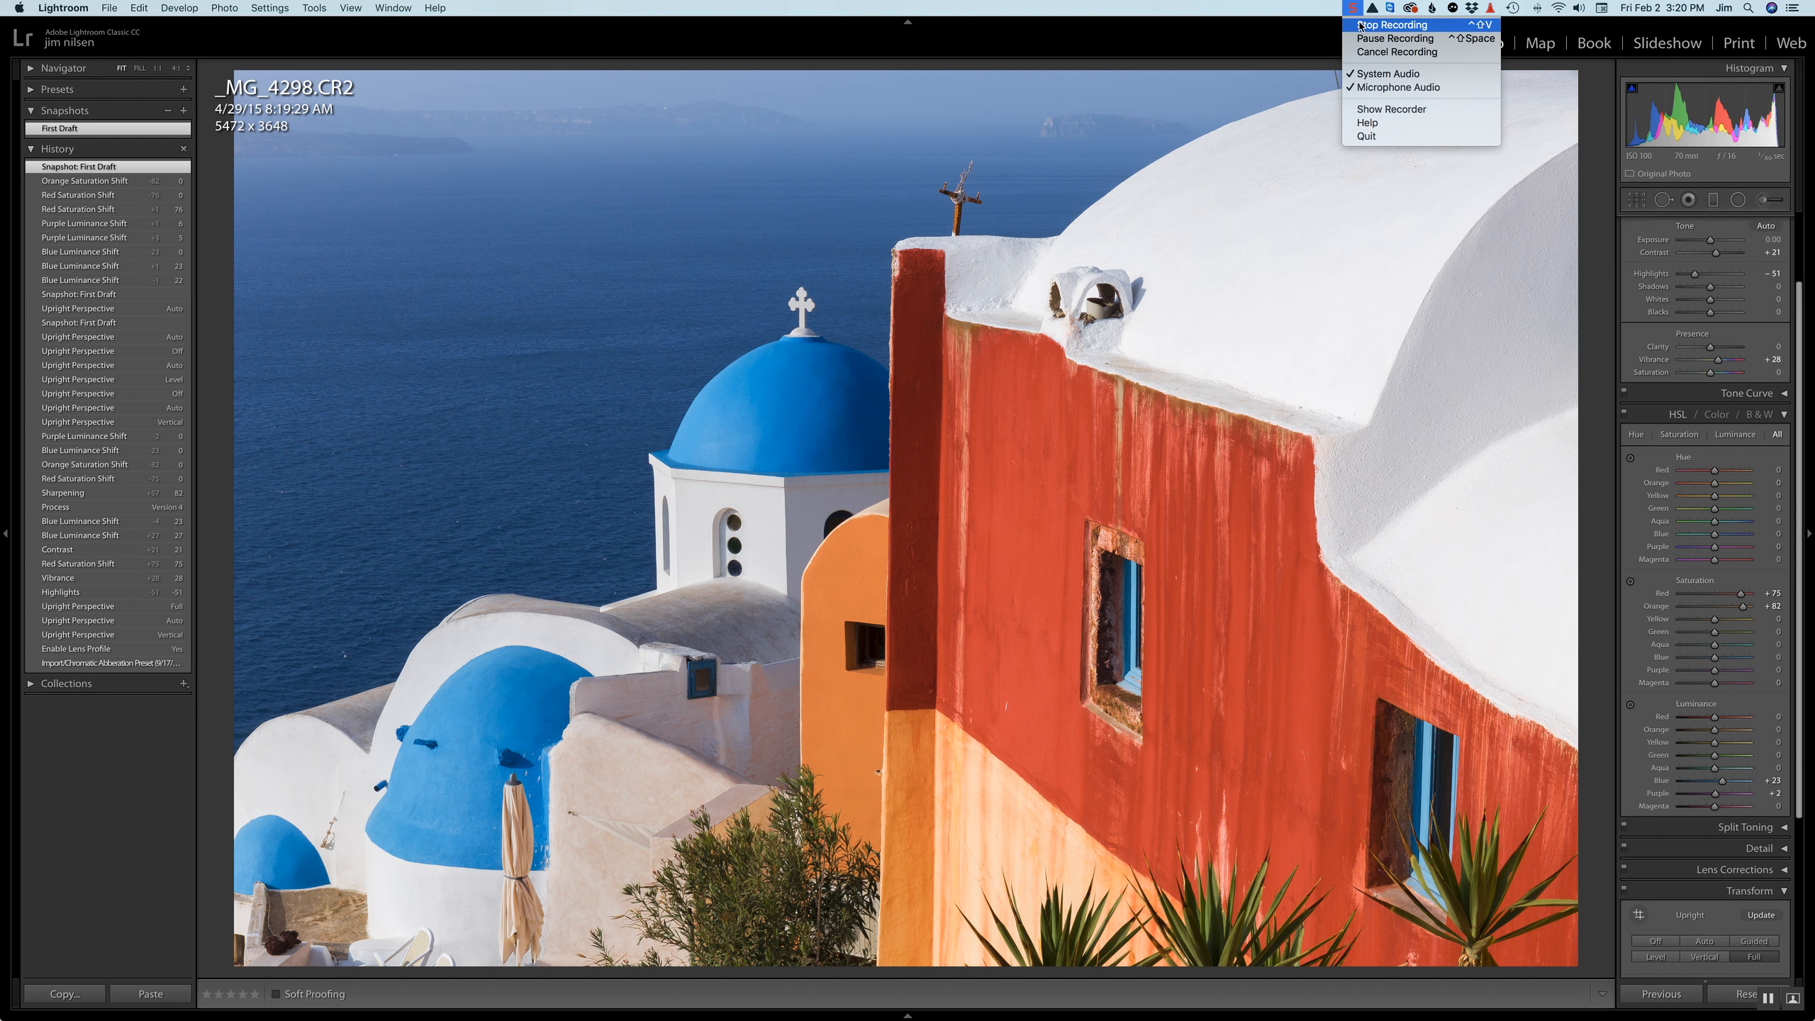